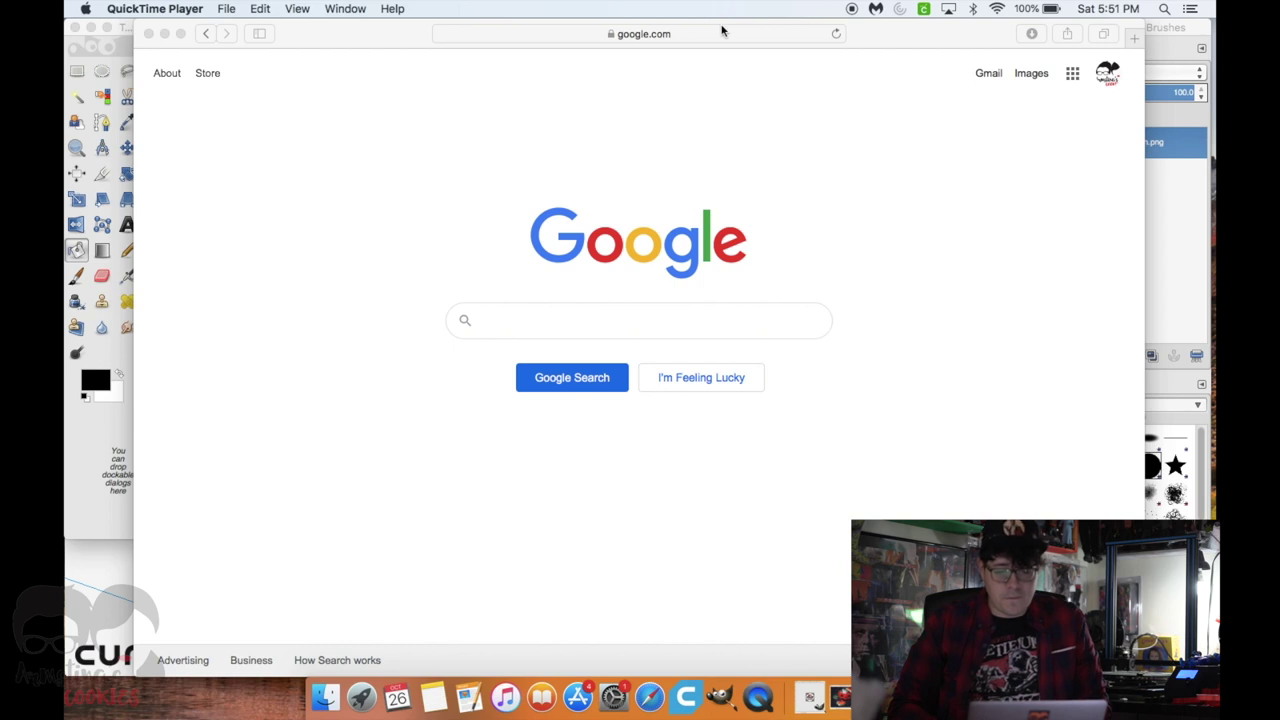
- Search Google Images for 'pumpkin' and scroll through the results
click(577, 324)
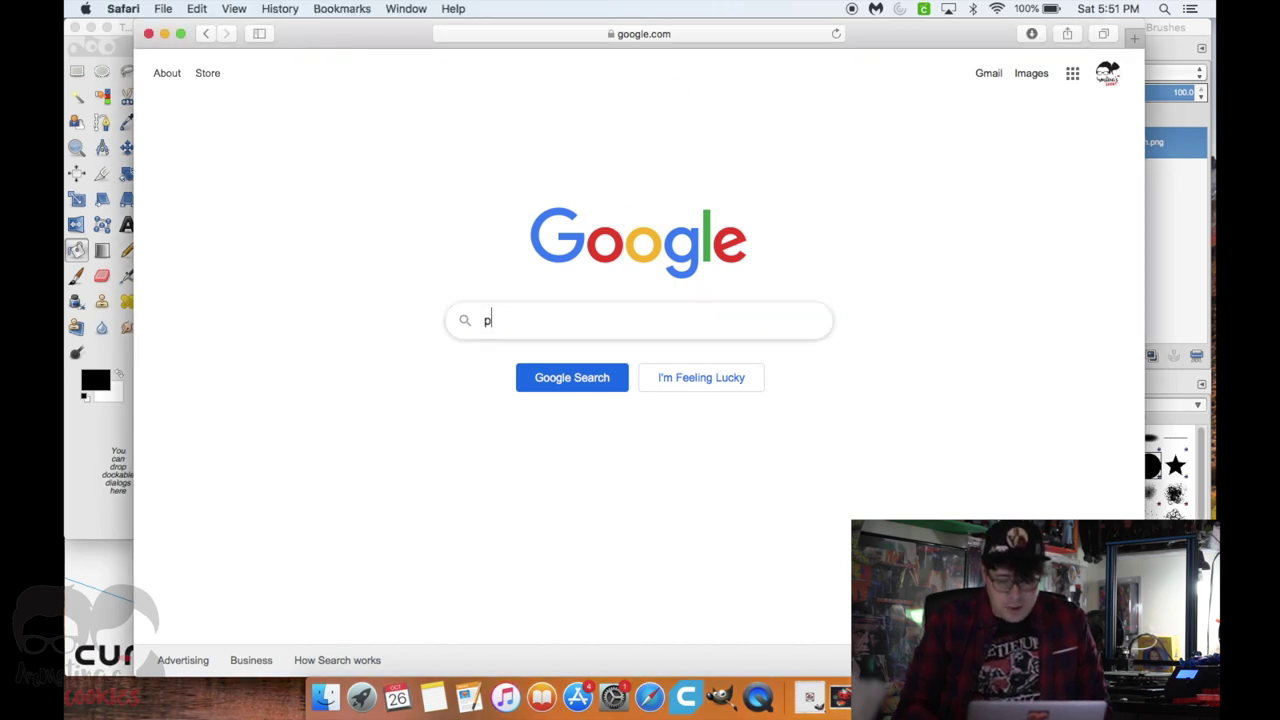
text(pumpkin)
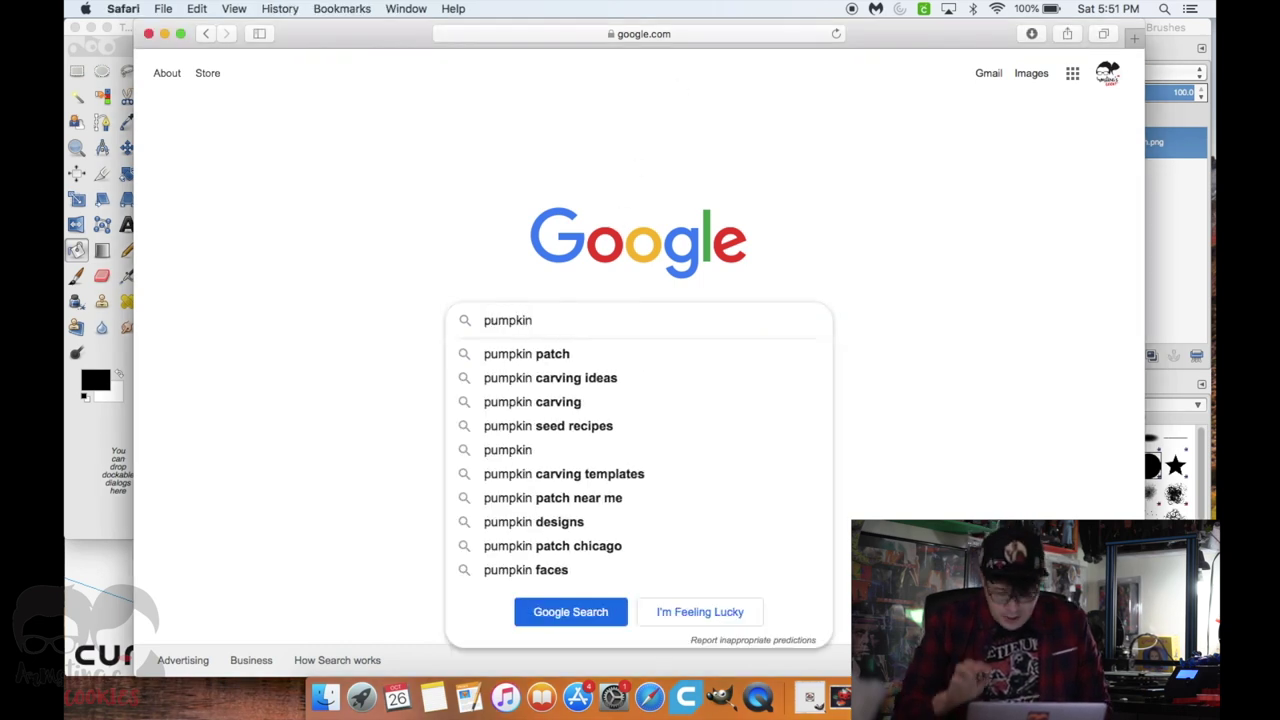
key(Return)
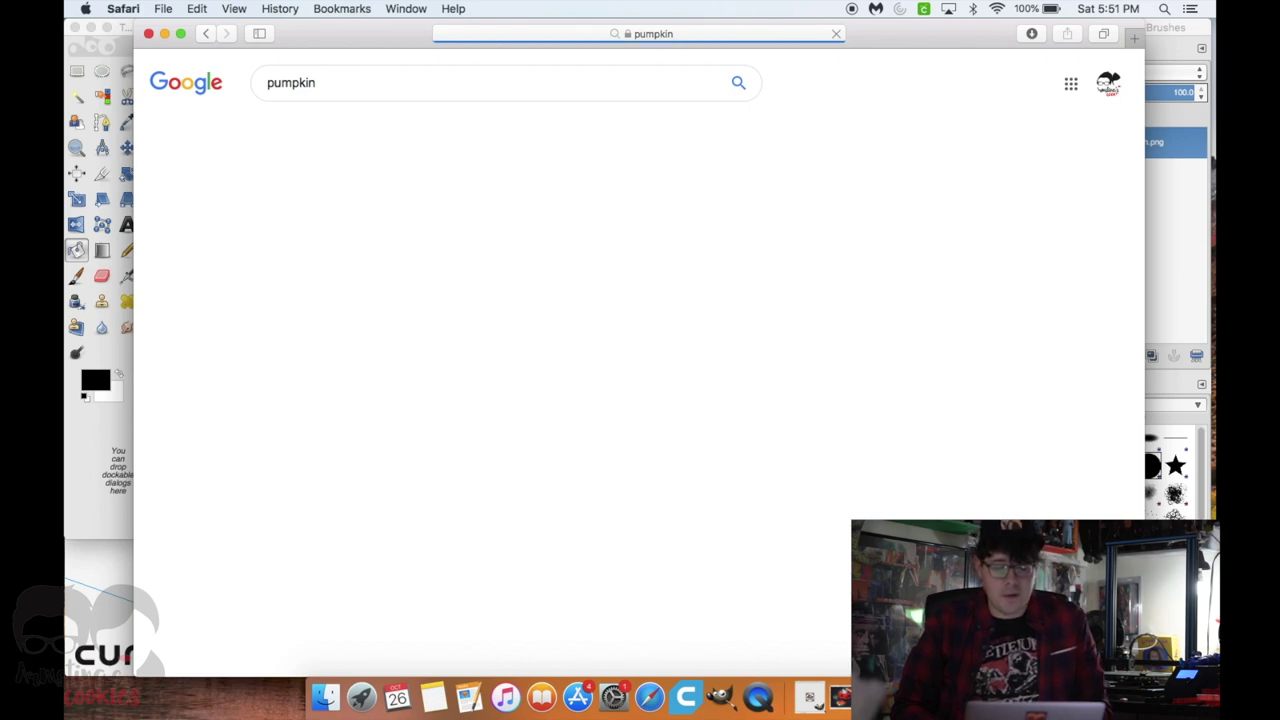
click(340, 130)
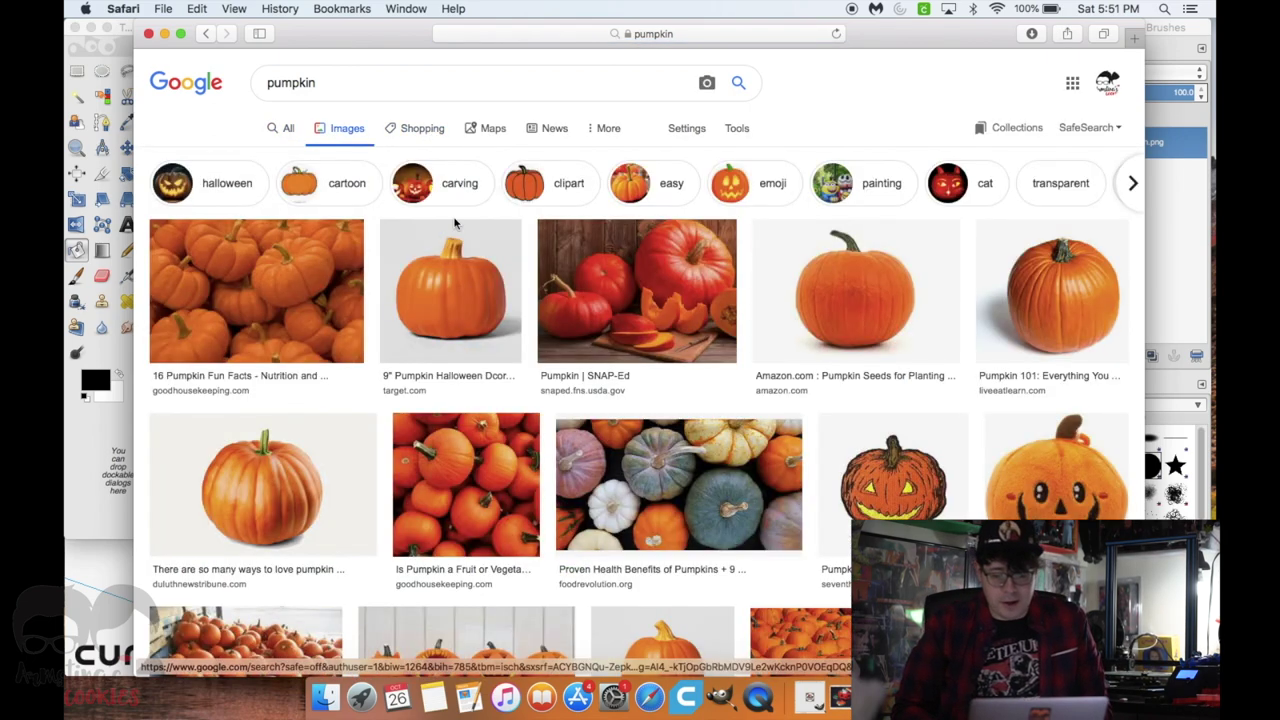
scroll(486, 404, down, 3)
scroll(486, 400, down, 5)
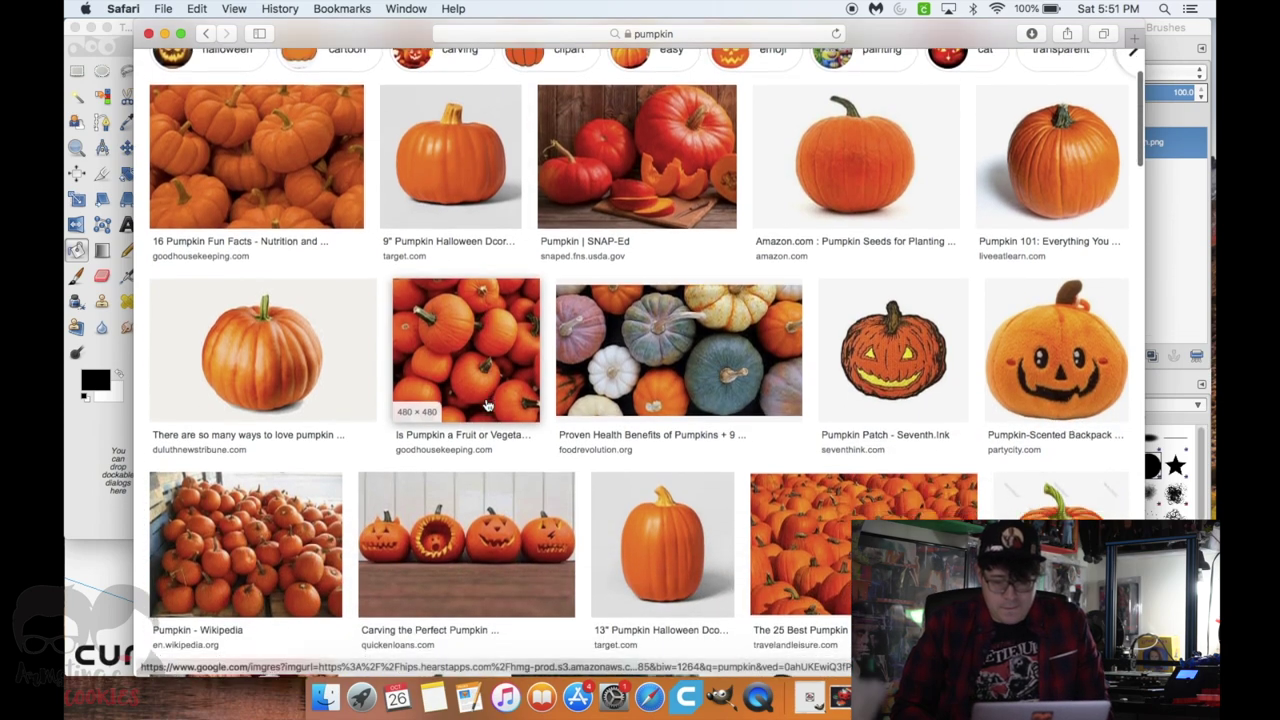
scroll(486, 404, down, 3)
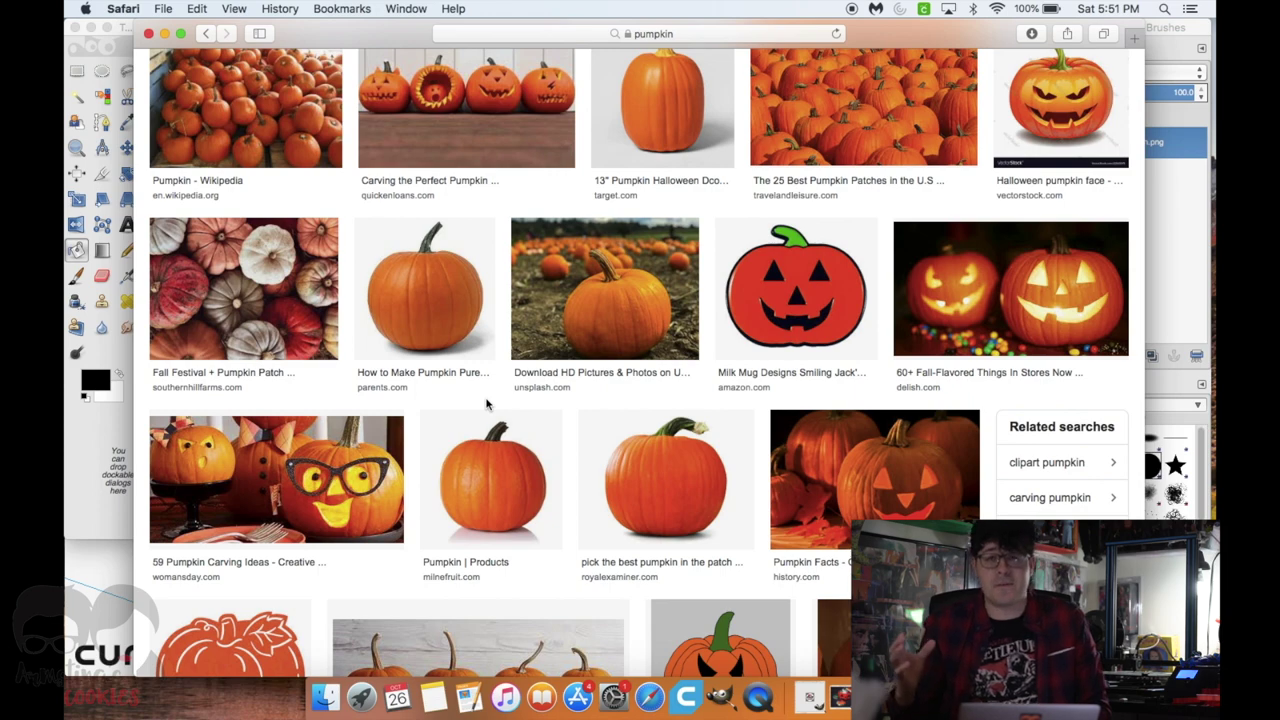
- Save the smiling jack-o'-lantern image to the Downloads folder
click(755, 295)
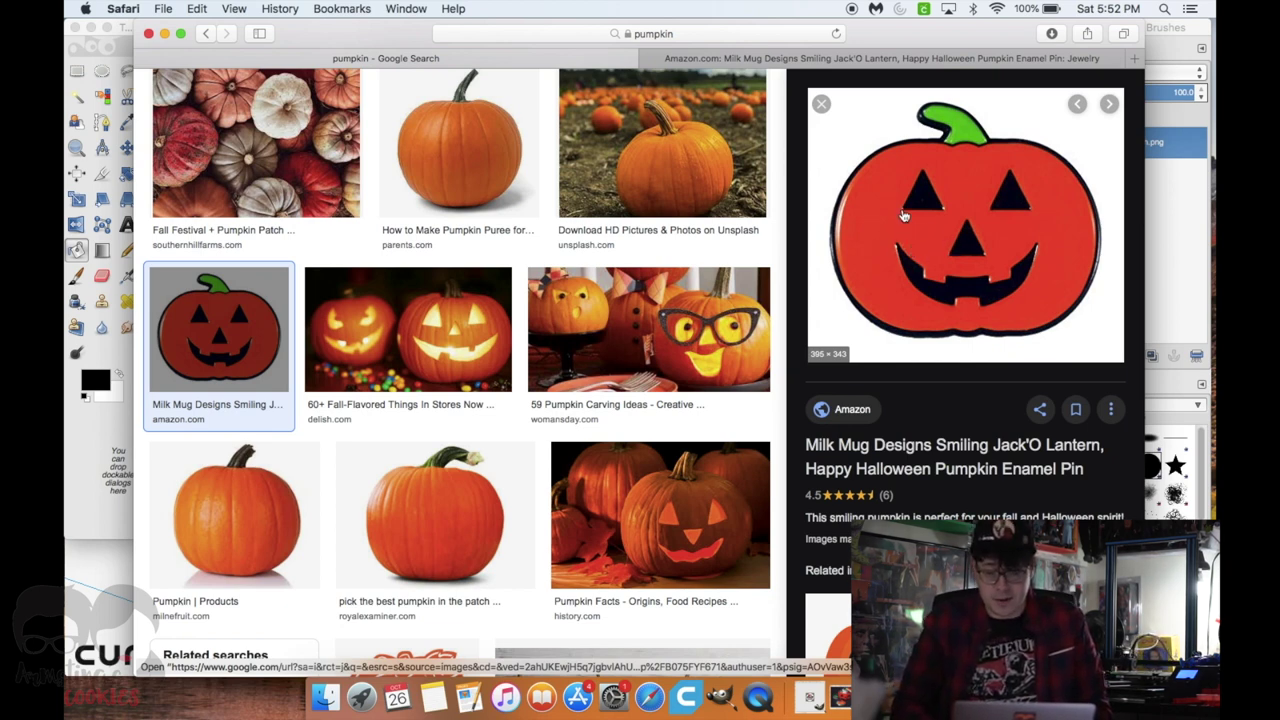
right_click(917, 217)
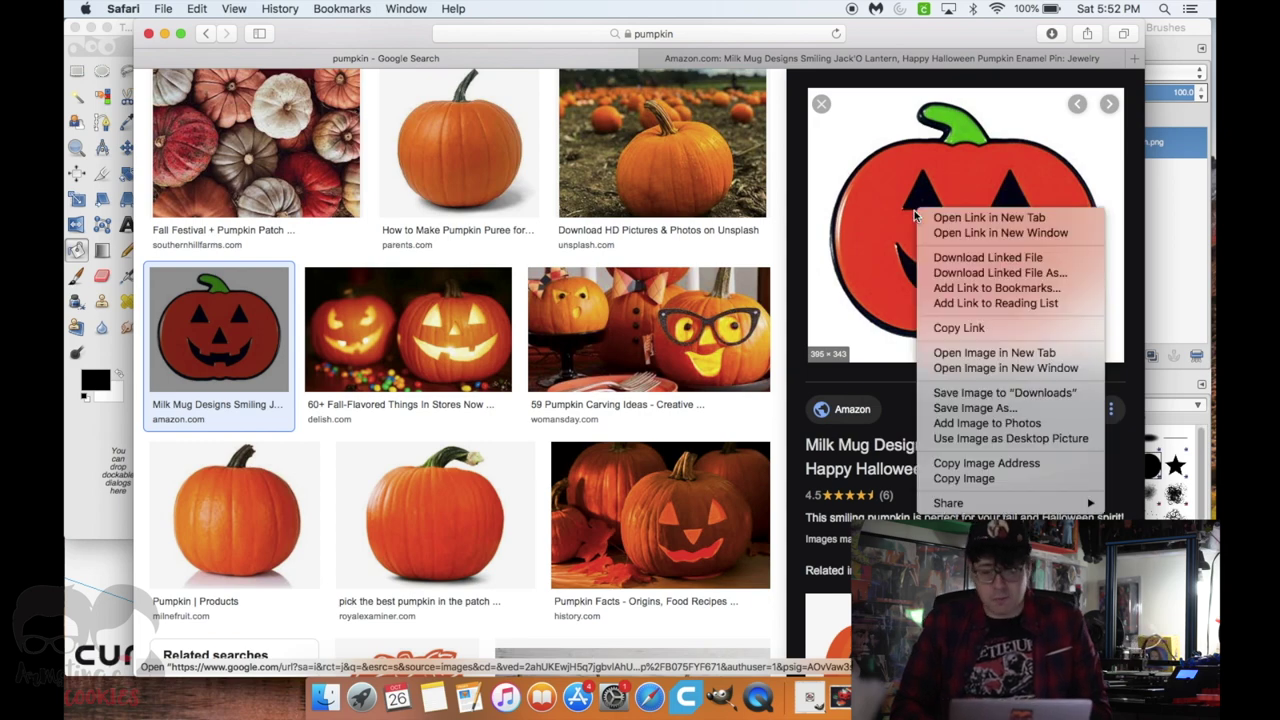
click(1004, 392)
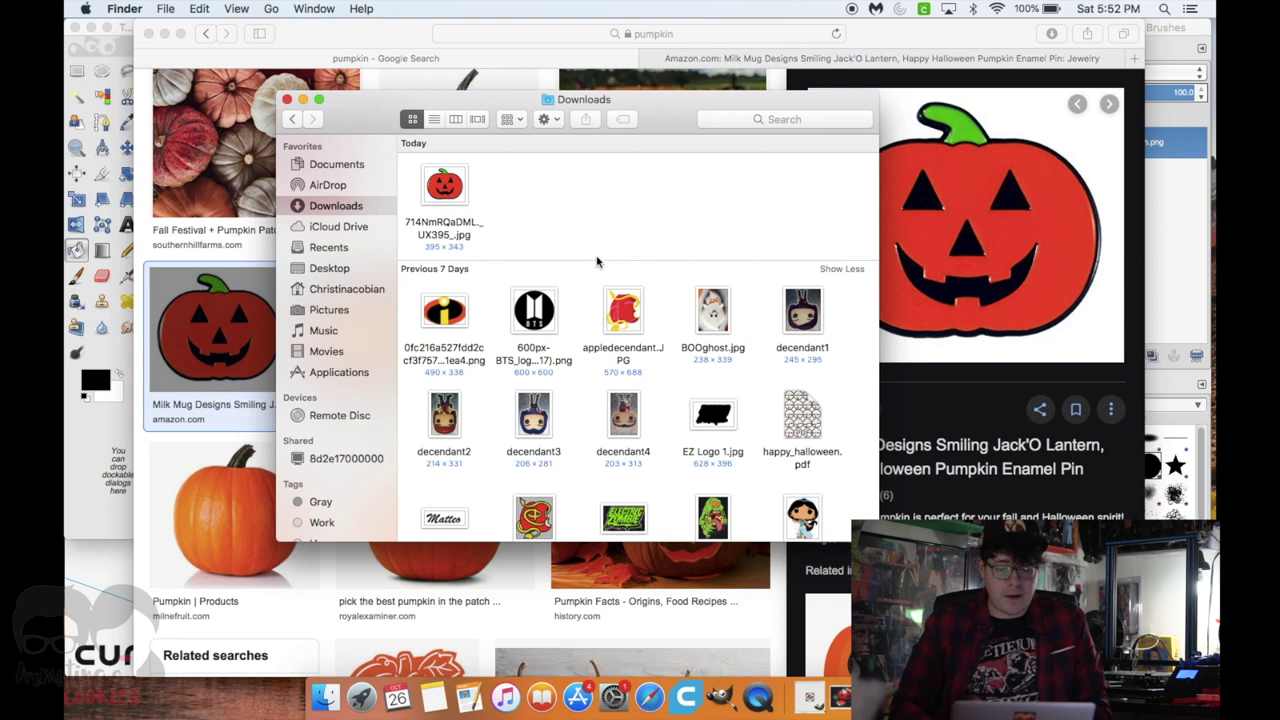
- Open the pumpkin jpg from Downloads with GIMP (2.8.22)
click(452, 188)
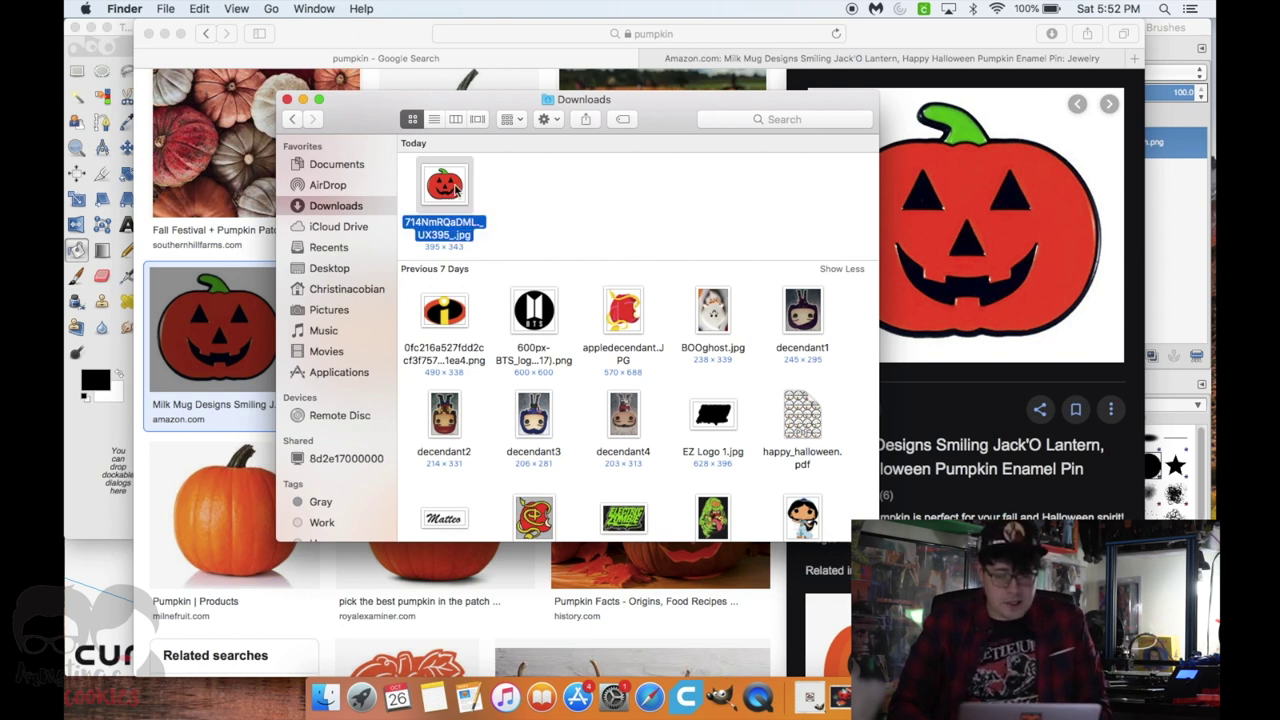
right_click(454, 190)
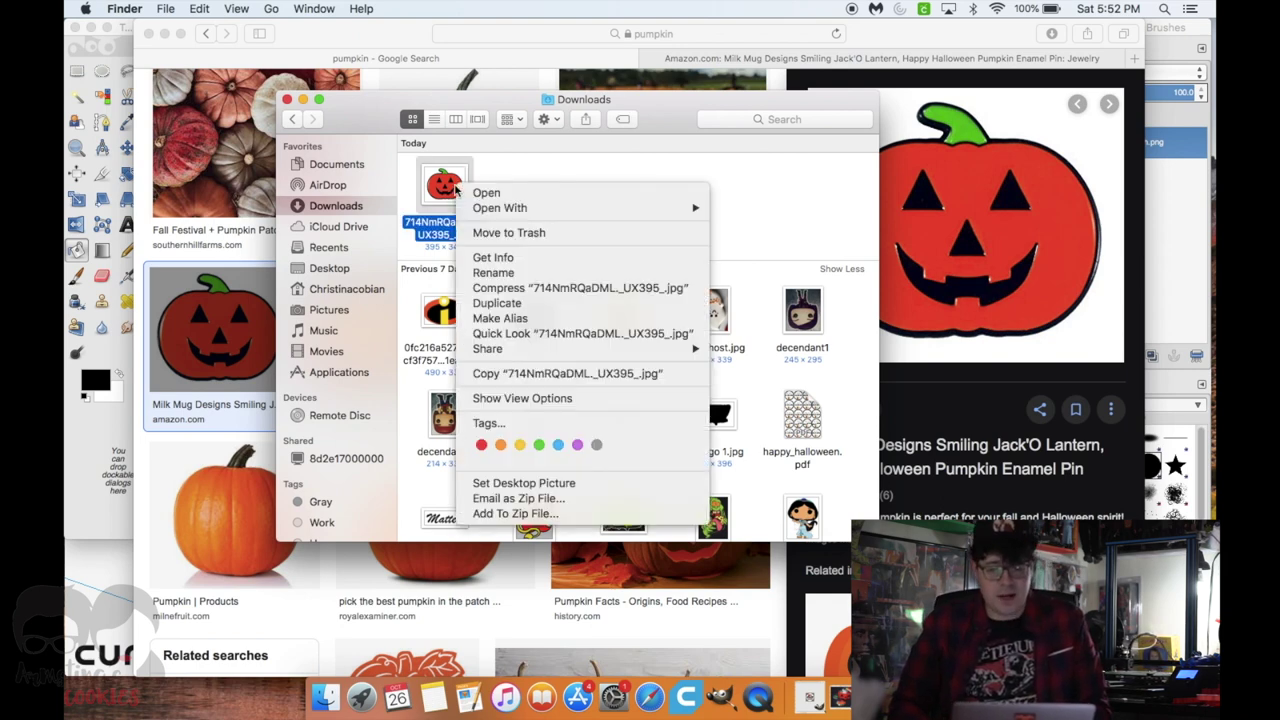
mouse_move(495, 208)
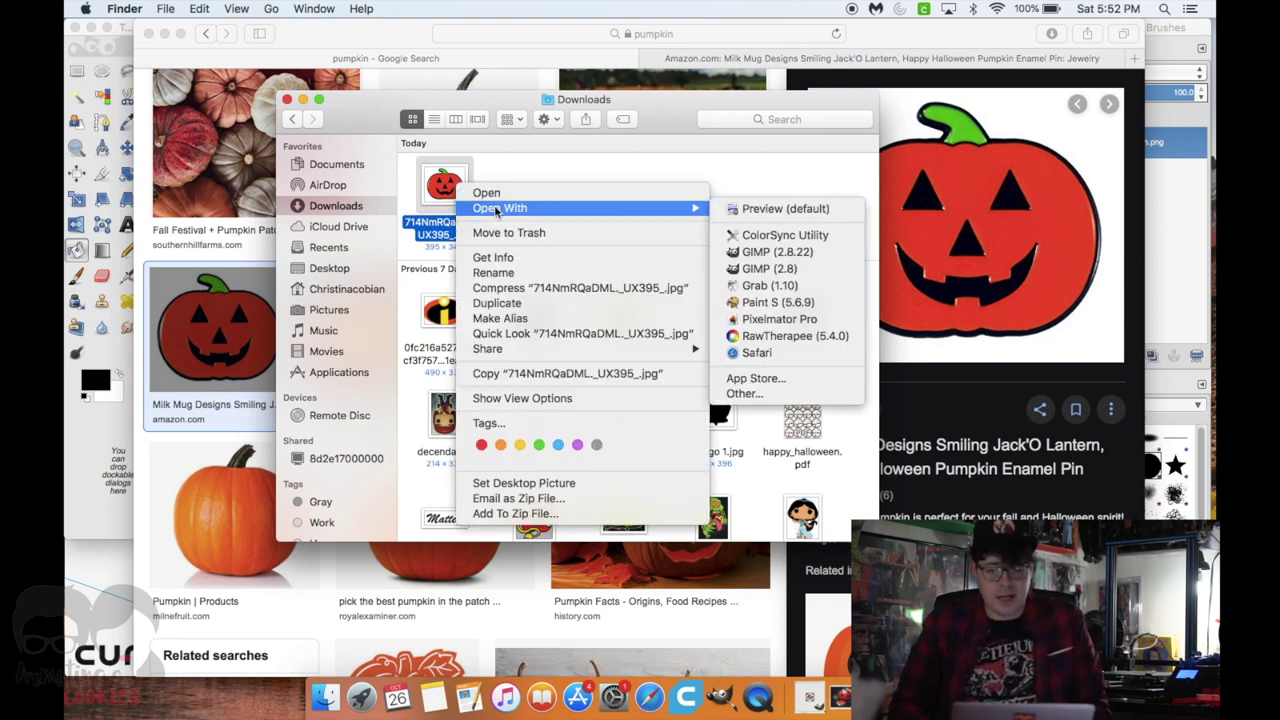
click(773, 252)
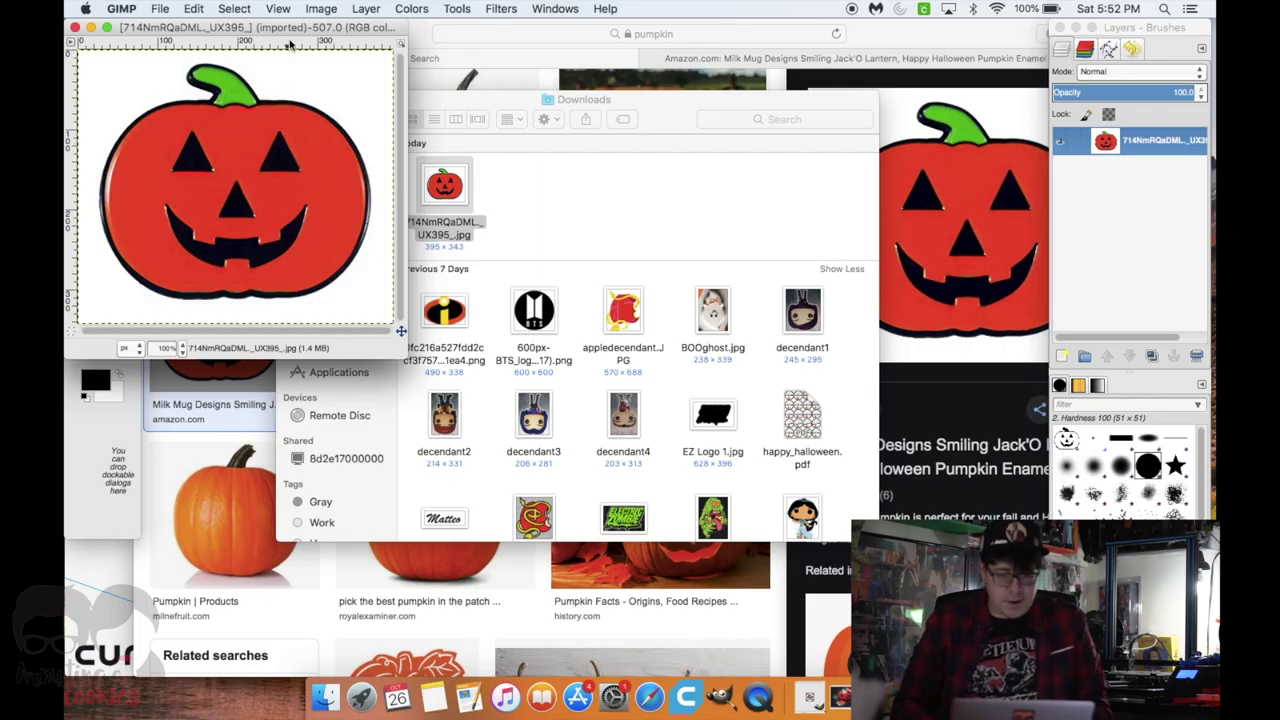
- Reposition the pumpkin image window, toolbox and Layers–Brushes dock so the jack-o'-lantern sits centred
drag(338, 26, 687, 80)
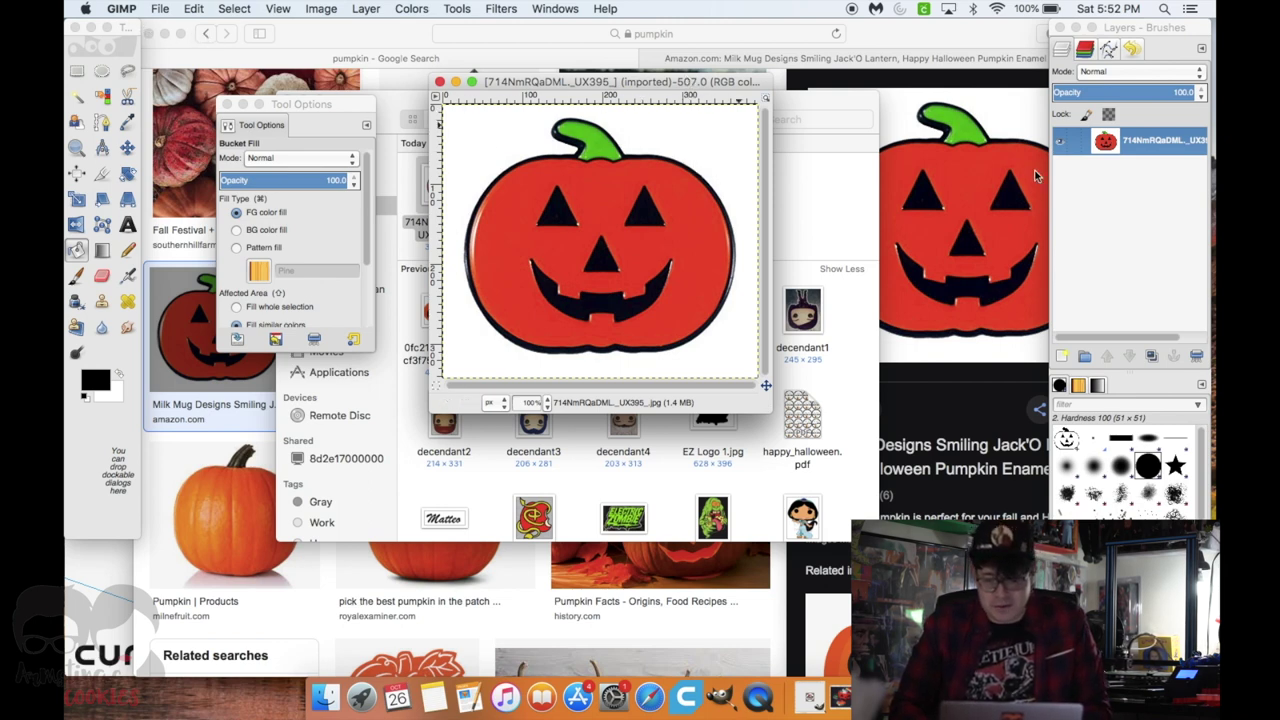
mouse_move(686, 83)
mouse_down()
mouse_move(734, 89)
mouse_move(594, 46)
mouse_move(748, 116)
mouse_move(687, 96)
mouse_up()
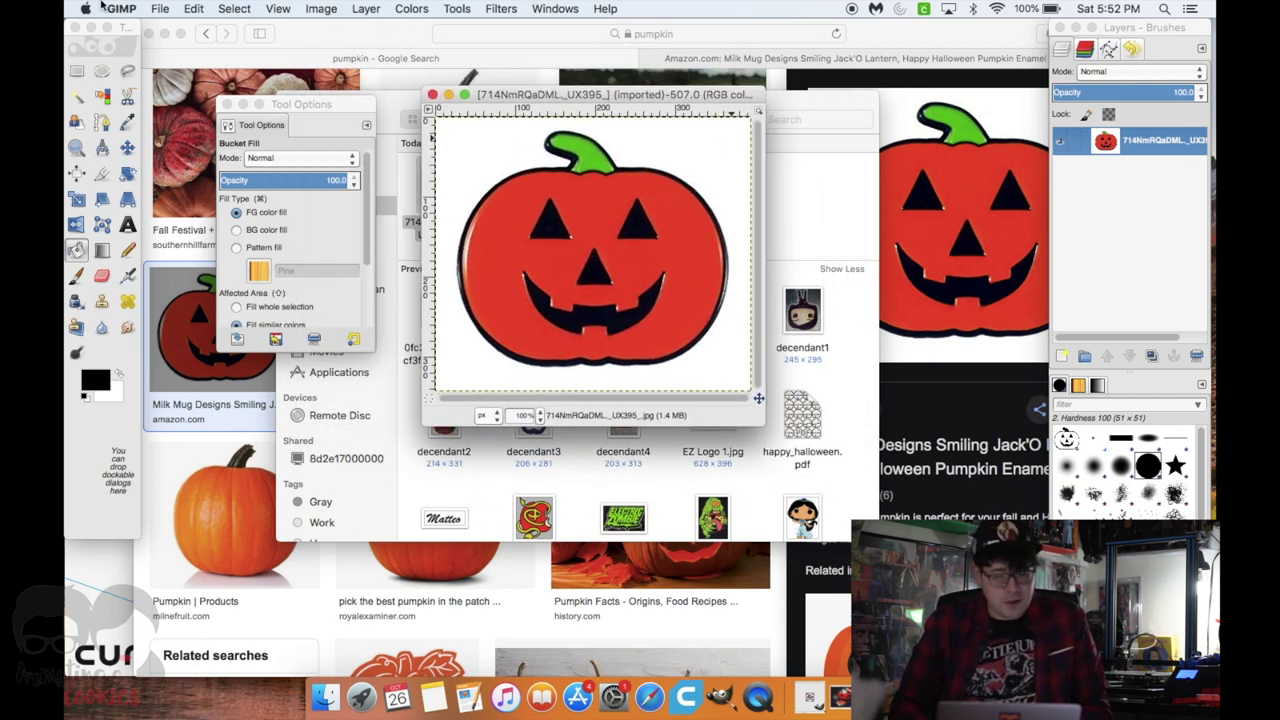
click(136, 34)
drag(136, 34, 131, 62)
mouse_move(1124, 29)
mouse_down()
mouse_move(1110, 30)
mouse_move(1127, 29)
mouse_up()
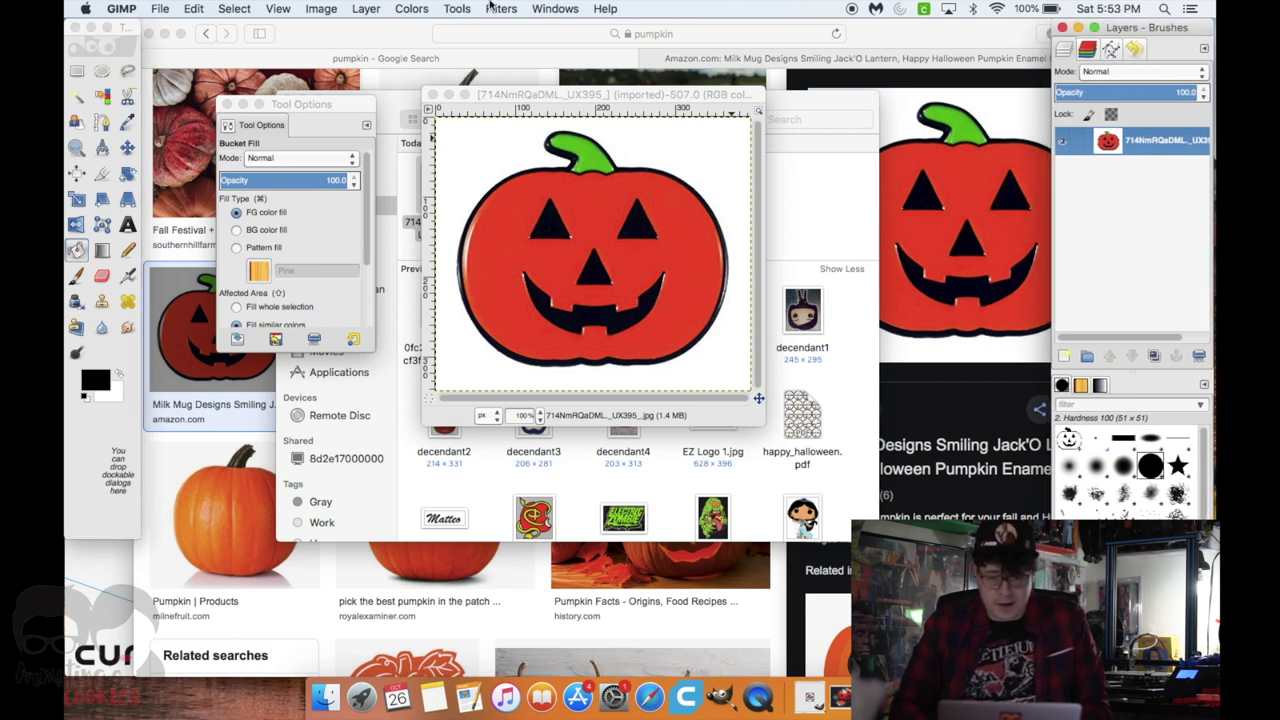
drag(640, 95, 643, 175)
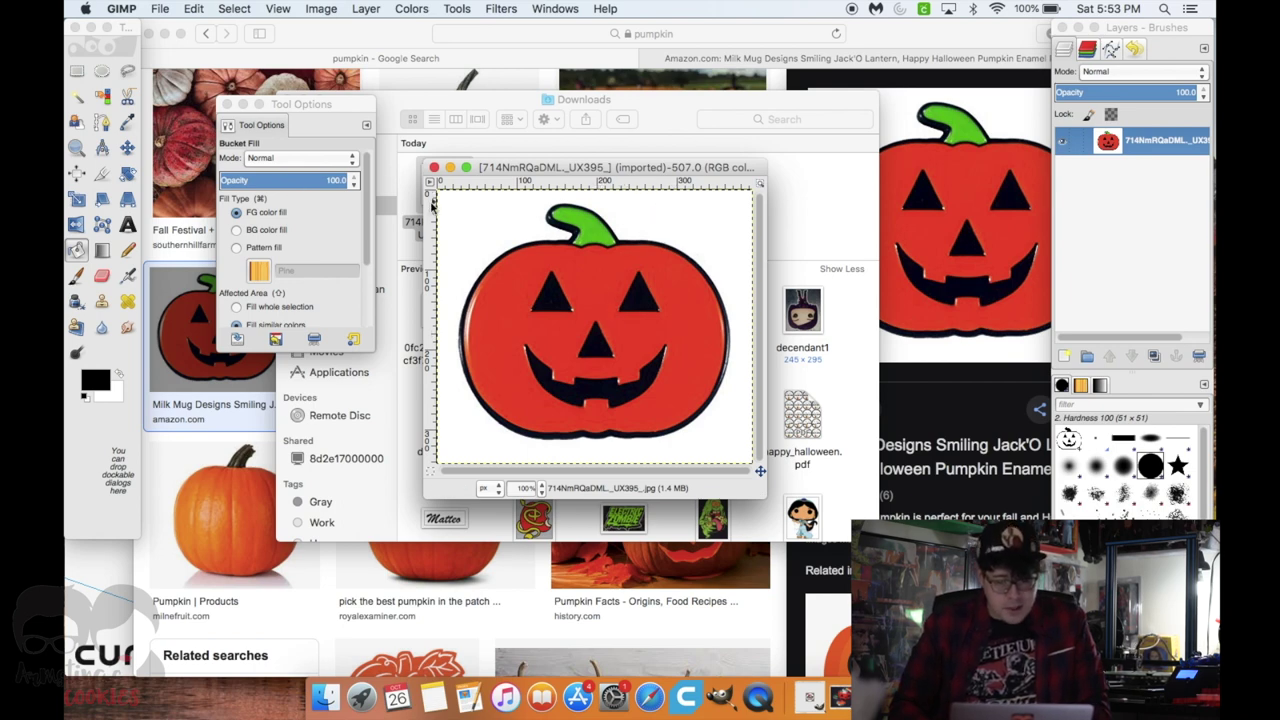
- Select the Paintbrush and confirm a black foreground colour
click(78, 276)
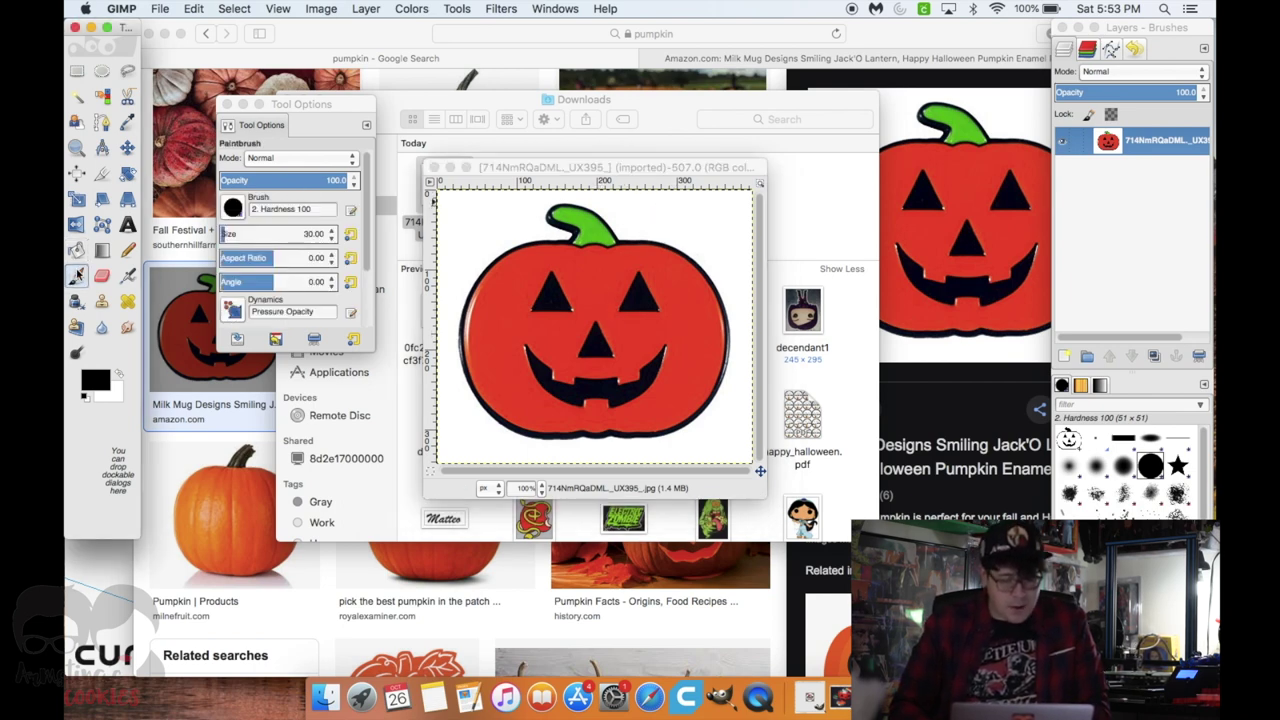
click(103, 383)
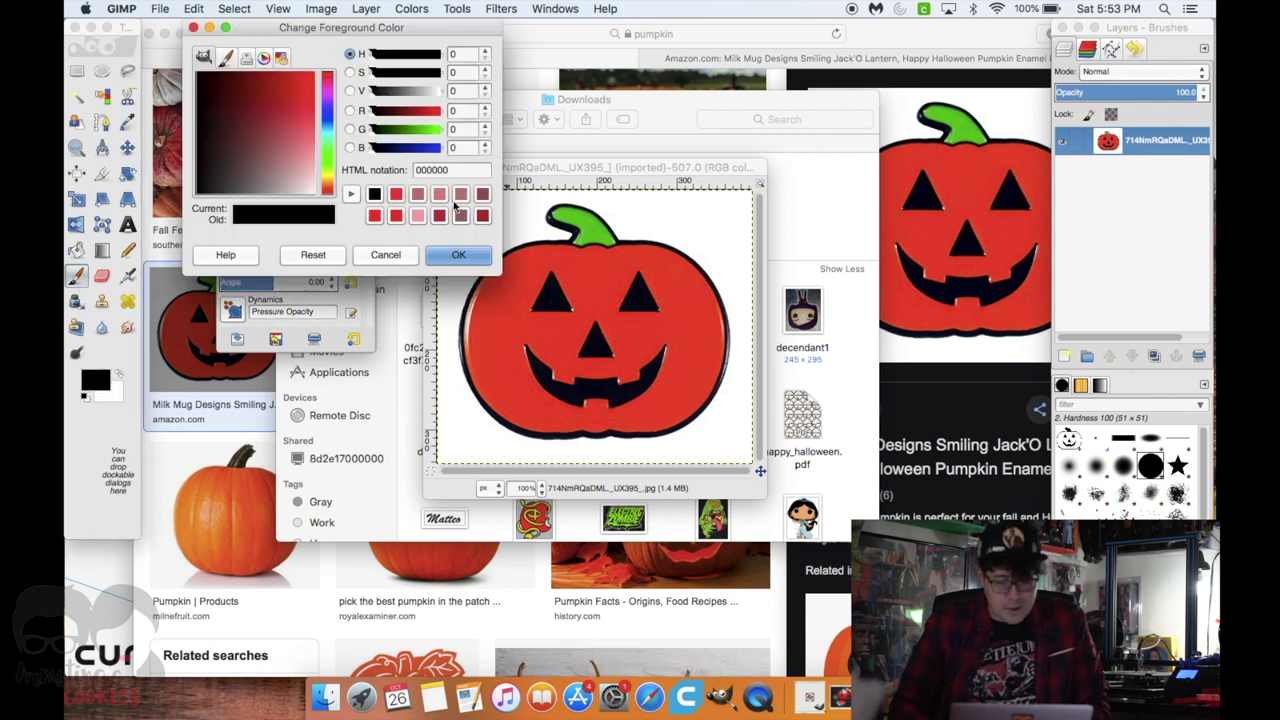
mouse_move(210, 76)
mouse_down()
mouse_move(180, 57)
mouse_move(187, 70)
mouse_up()
click(458, 256)
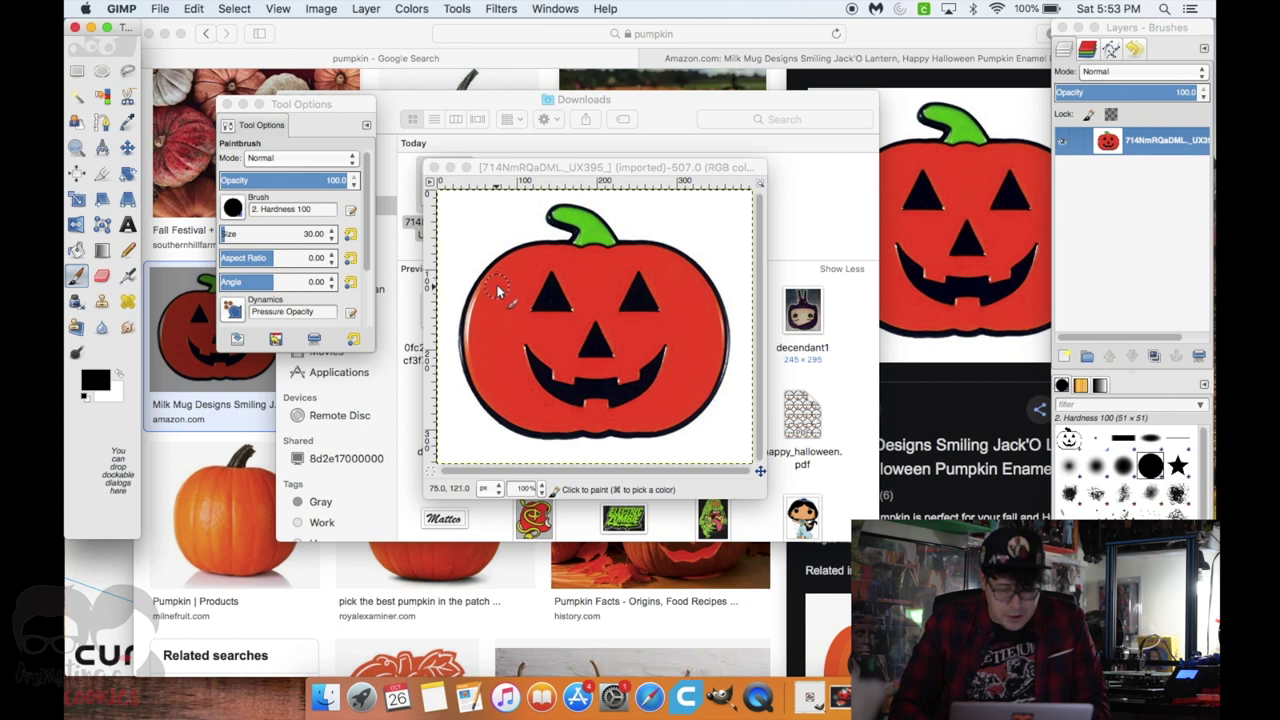
- Paint a test stroke on the pumpkin, then undo it
click(498, 291)
mouse_move(491, 271)
mouse_down()
mouse_move(543, 257)
mouse_move(543, 284)
mouse_move(523, 303)
mouse_move(580, 354)
mouse_move(560, 336)
mouse_up()
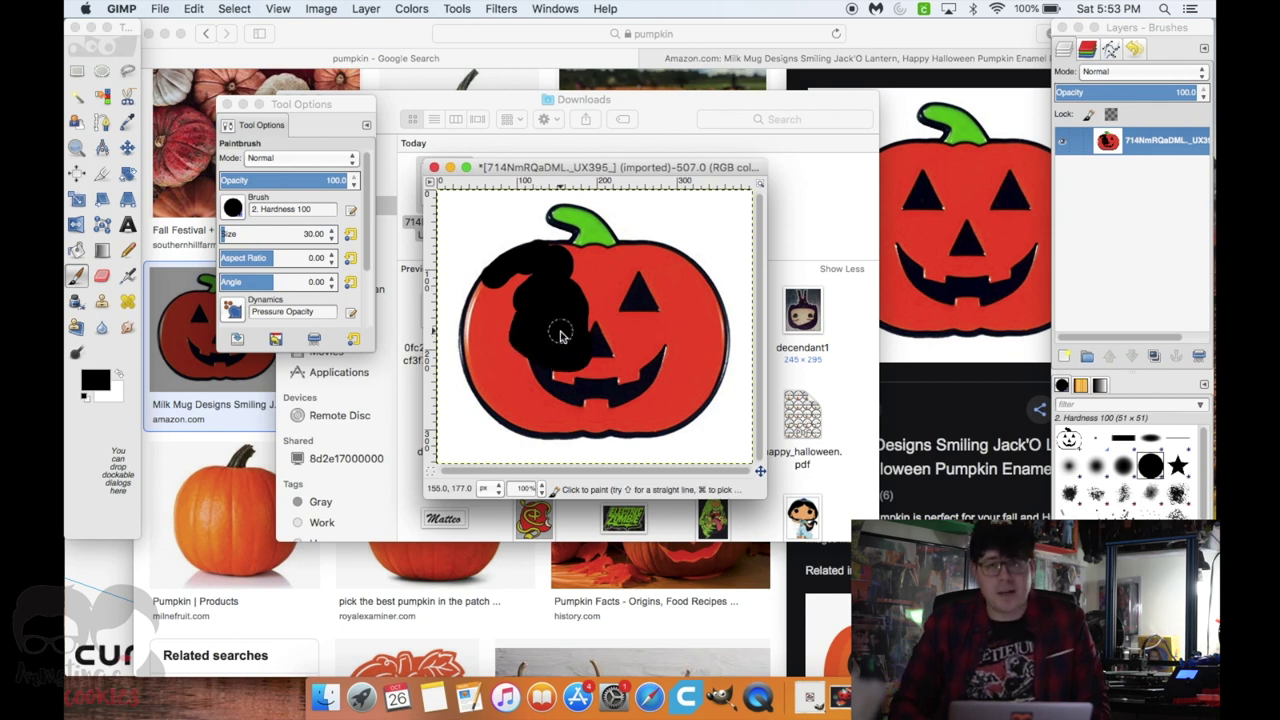
key(super+z)
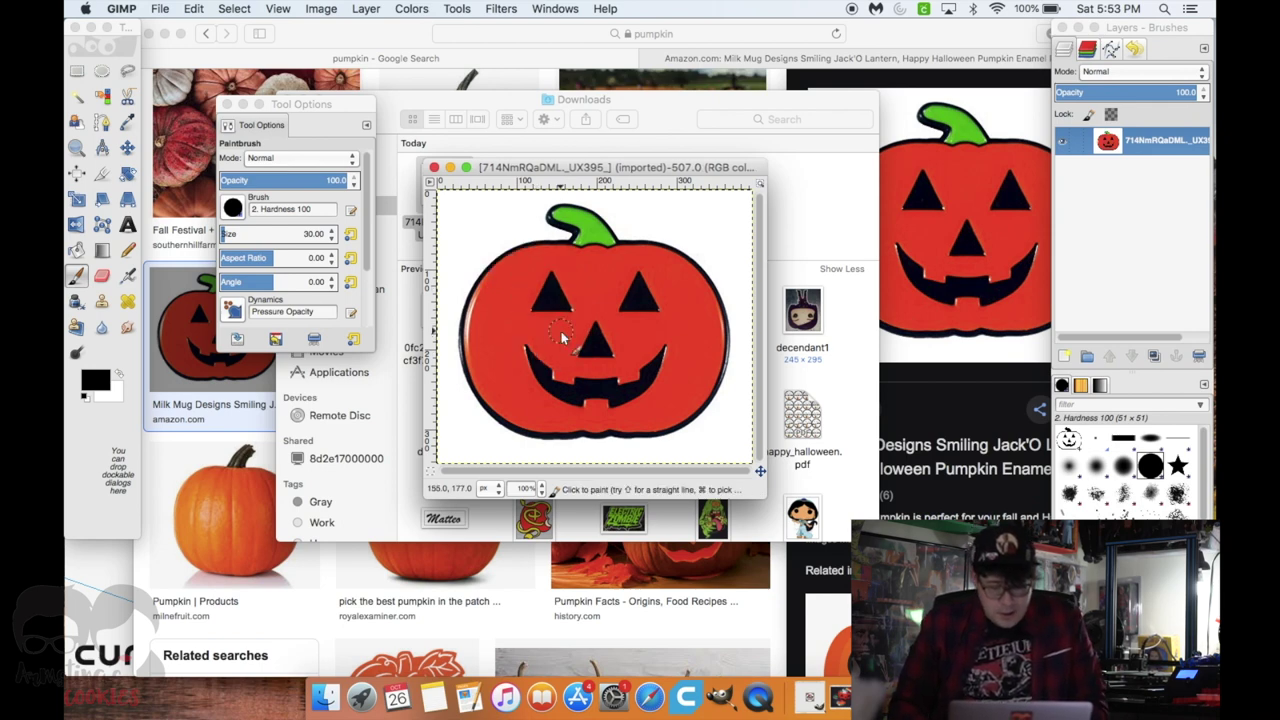
drag(600, 167, 586, 151)
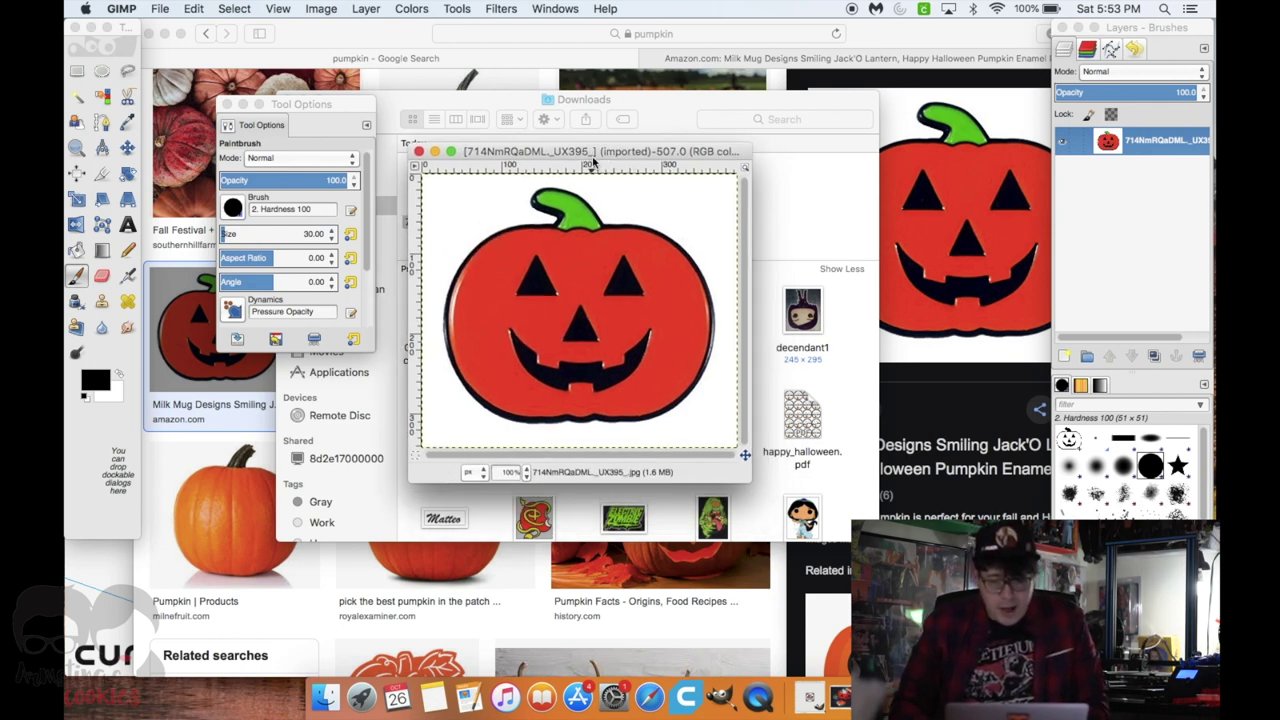
- Apply a Threshold of 225–255 to make the jack-o'-lantern pure black and white
click(411, 9)
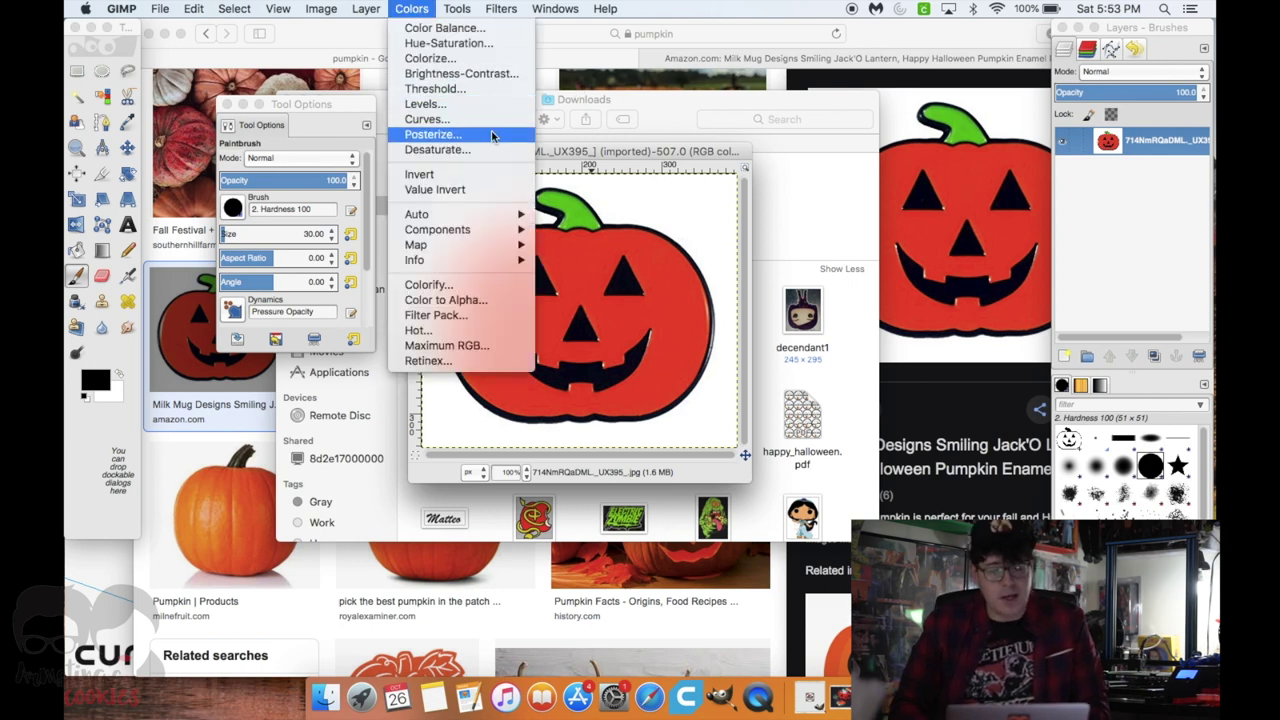
click(471, 89)
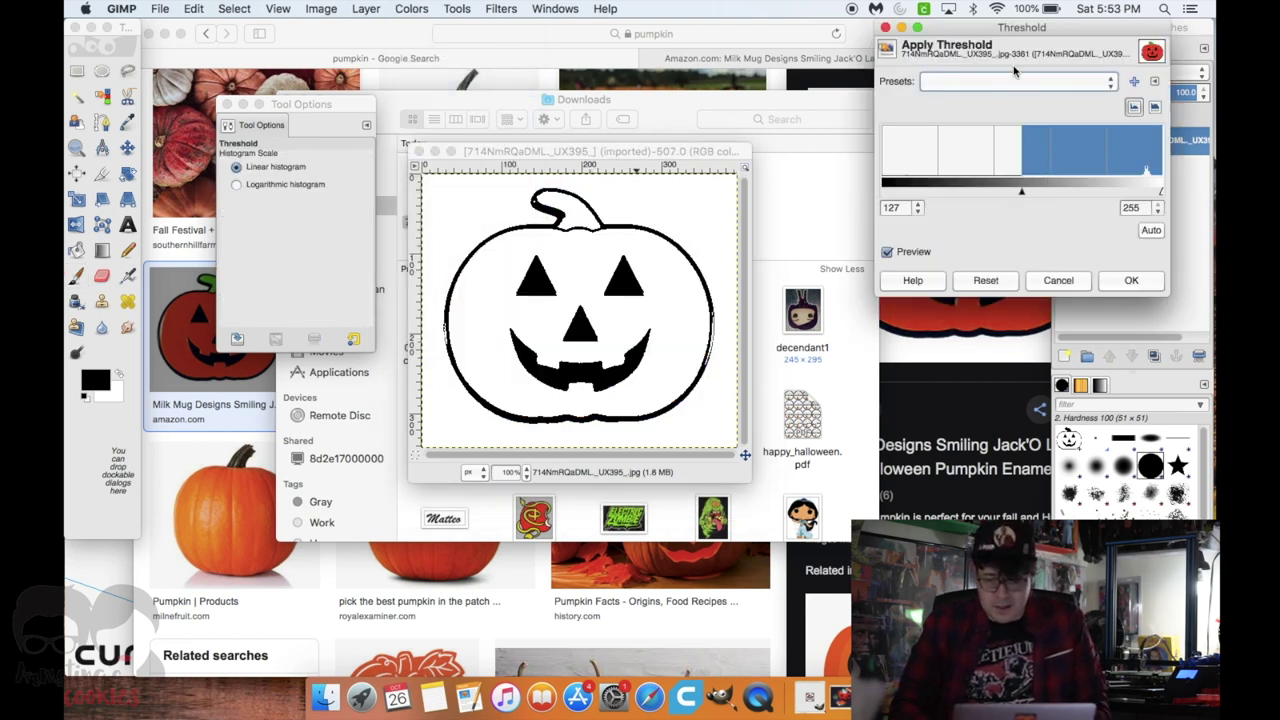
drag(1036, 37, 943, 88)
drag(928, 224, 1035, 220)
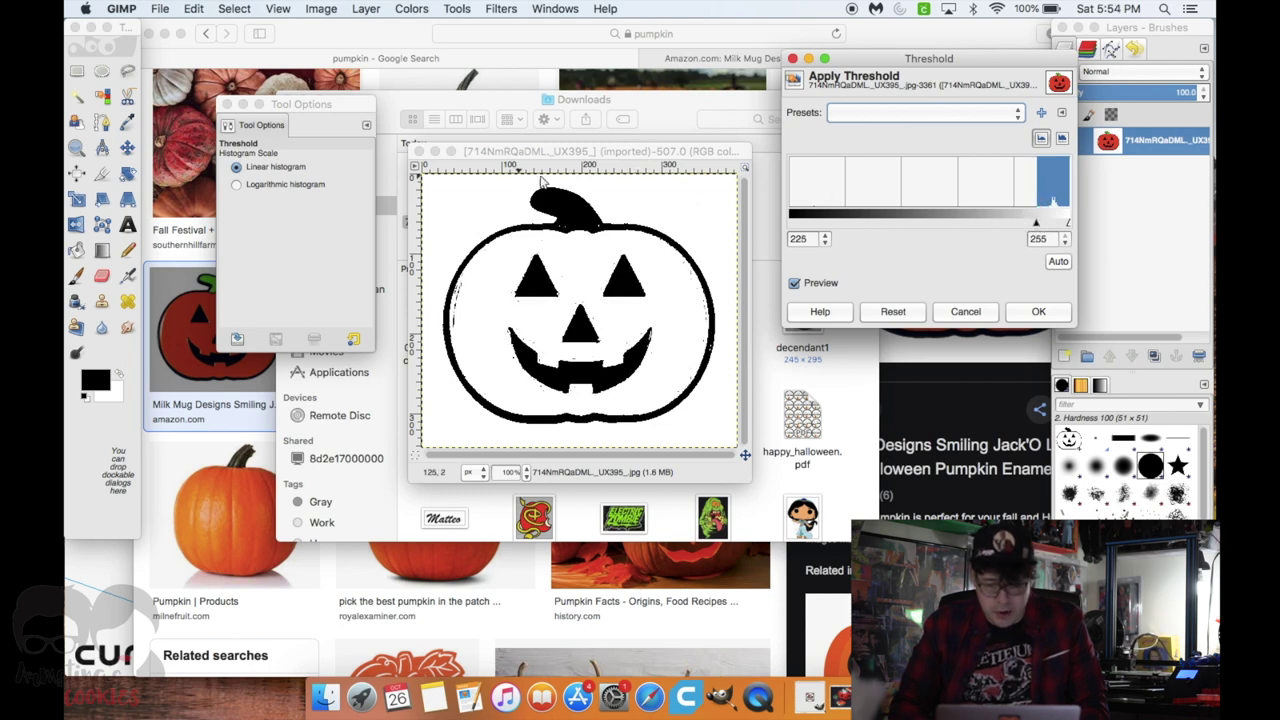
click(1049, 311)
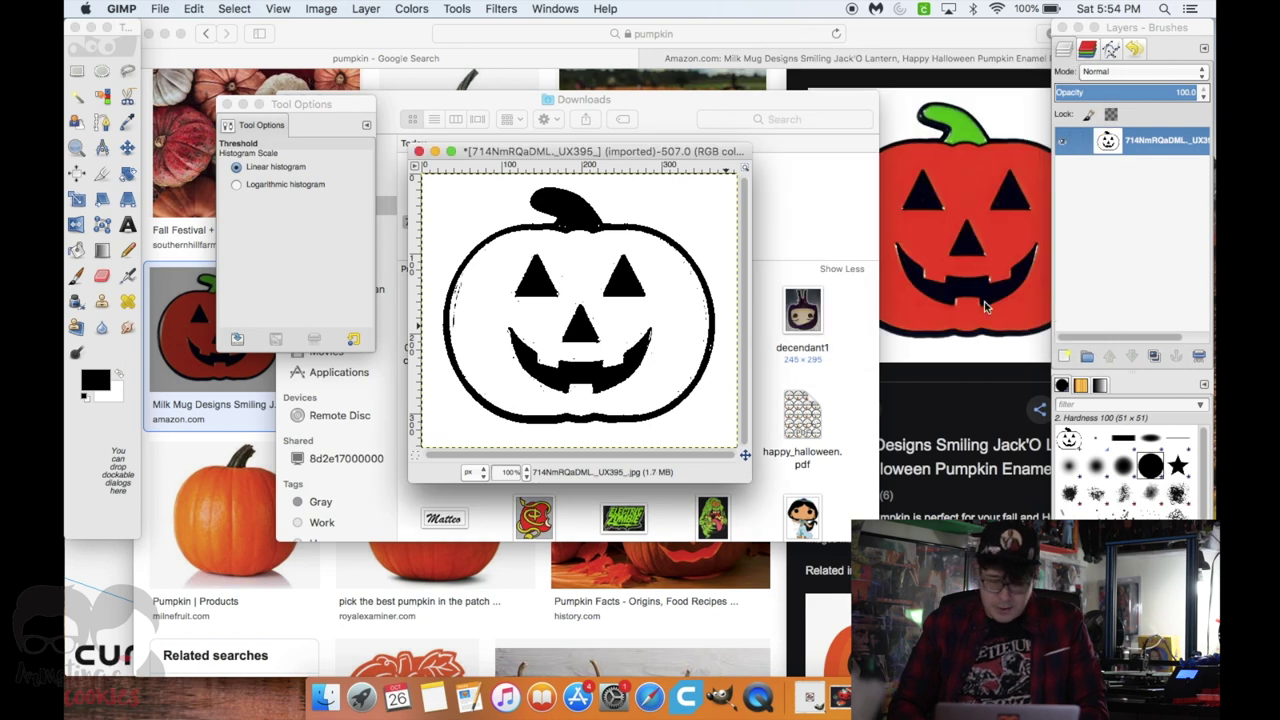
- Bucket-fill the white background around the pumpkin with red (cd4242)
mouse_move(660, 151)
mouse_down()
mouse_move(757, 157)
mouse_move(659, 138)
mouse_up()
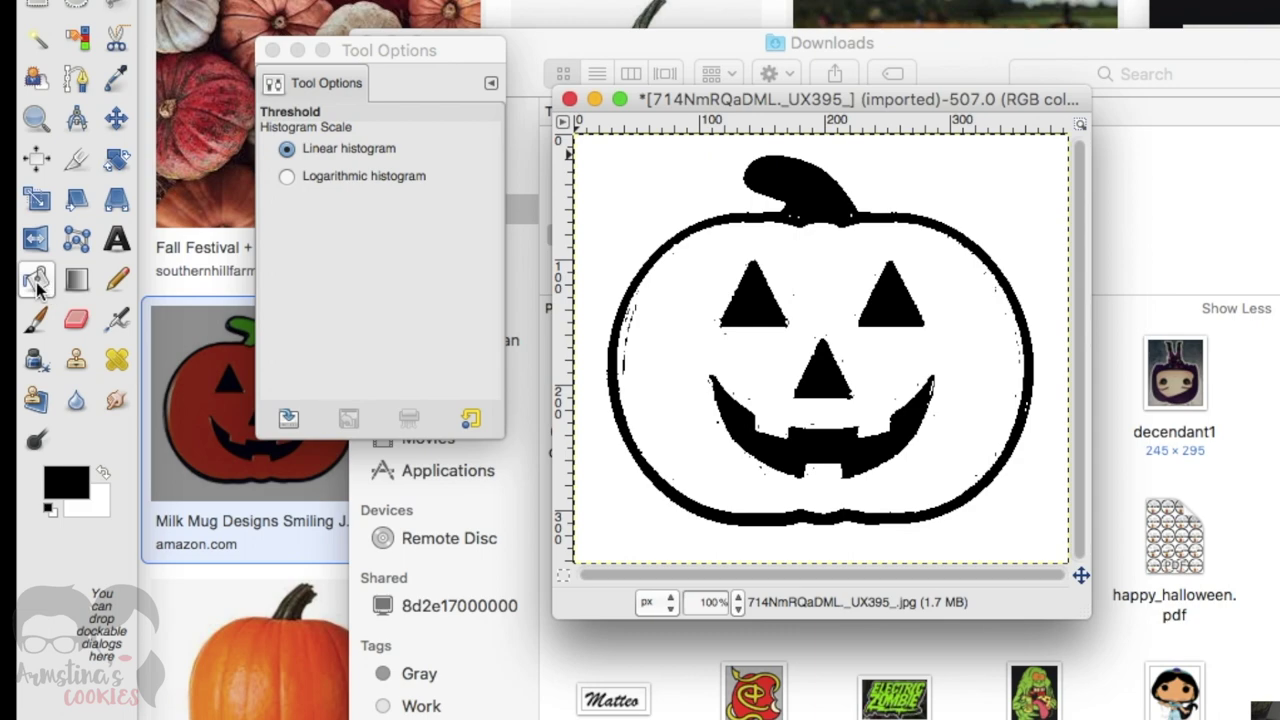
click(36, 284)
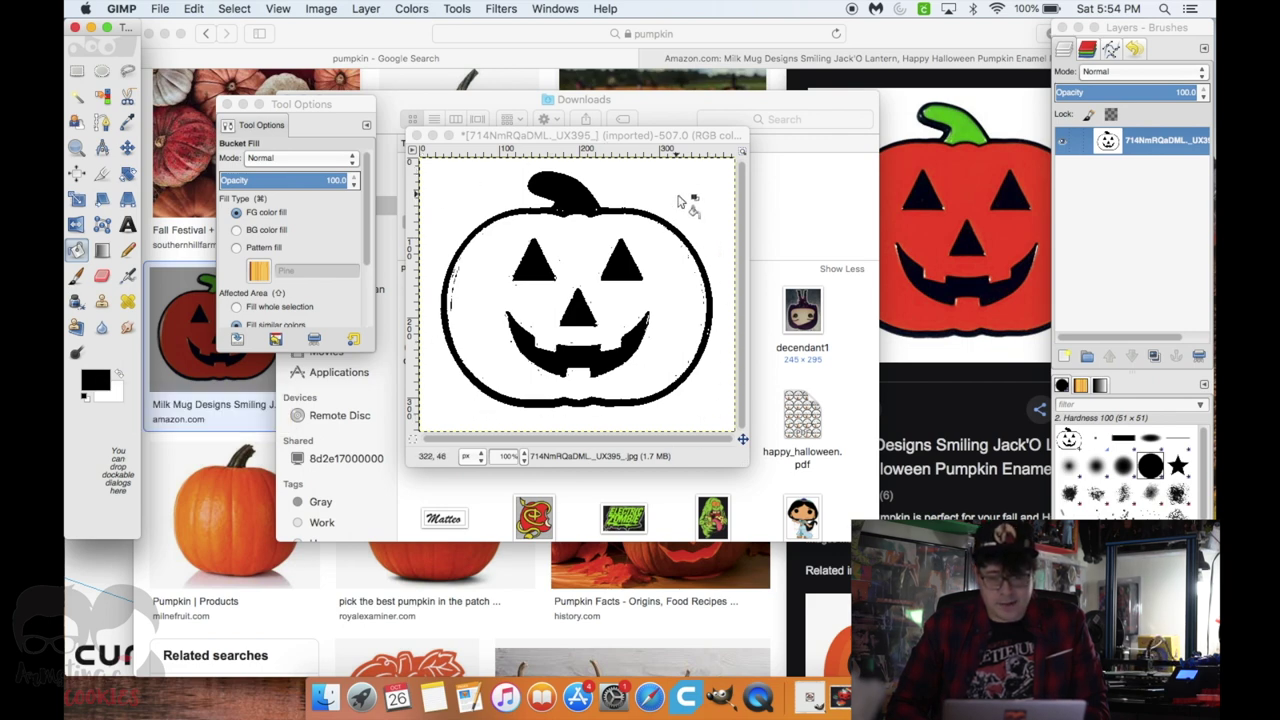
click(98, 381)
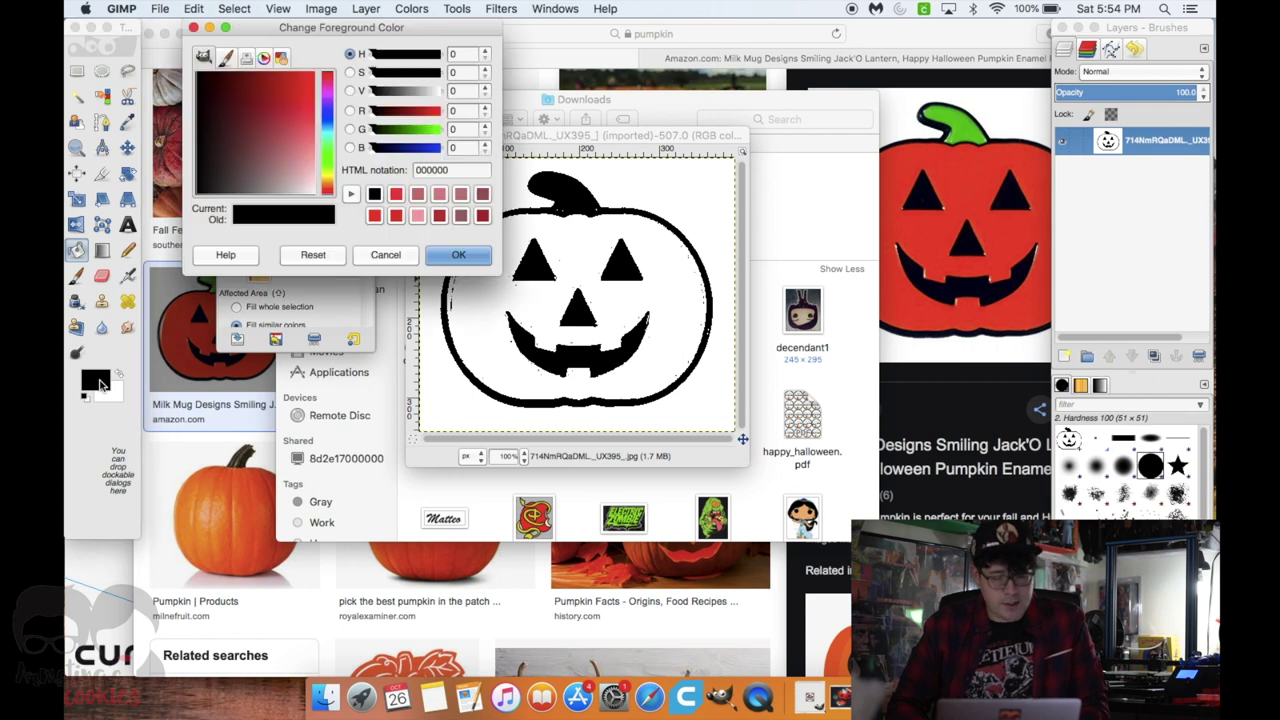
click(292, 114)
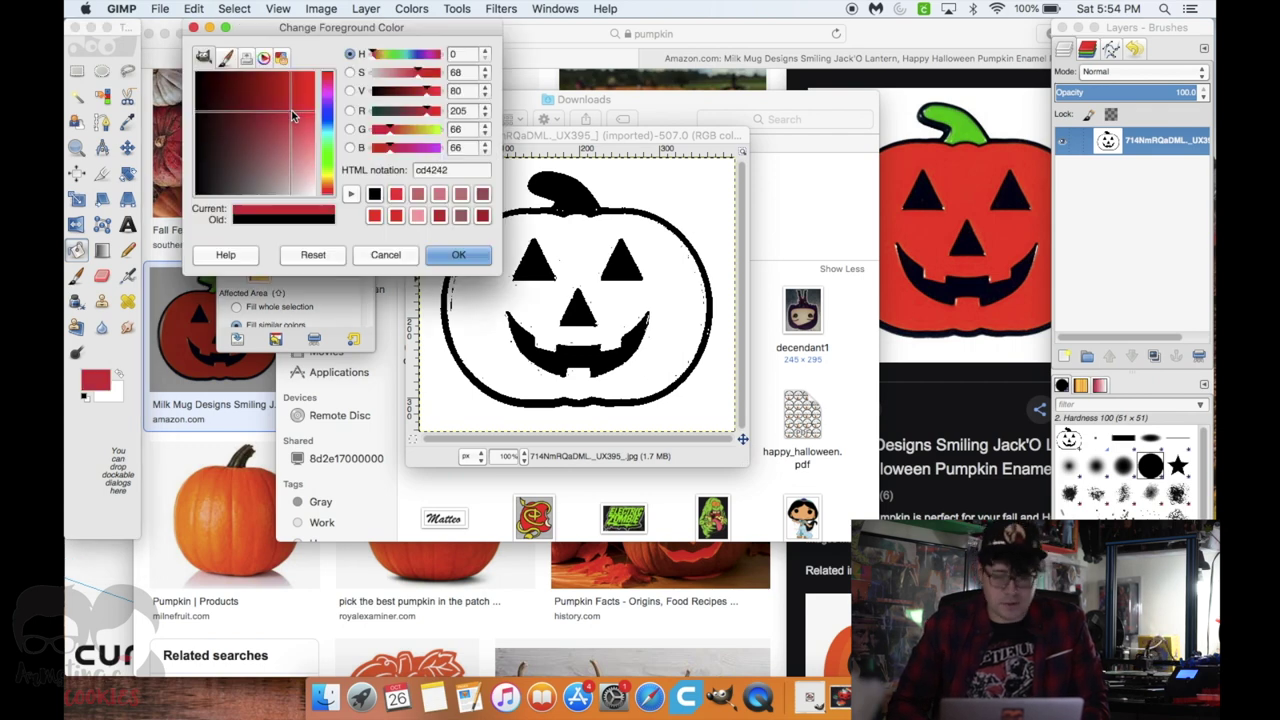
click(457, 255)
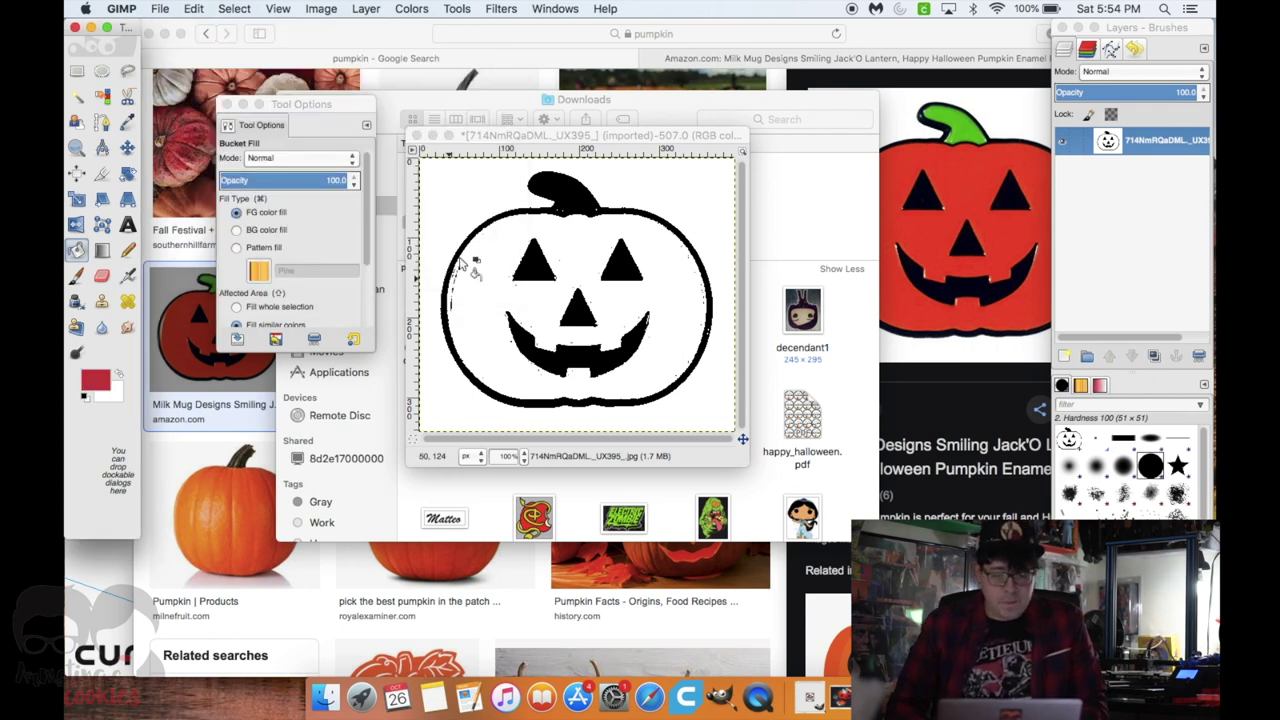
click(462, 192)
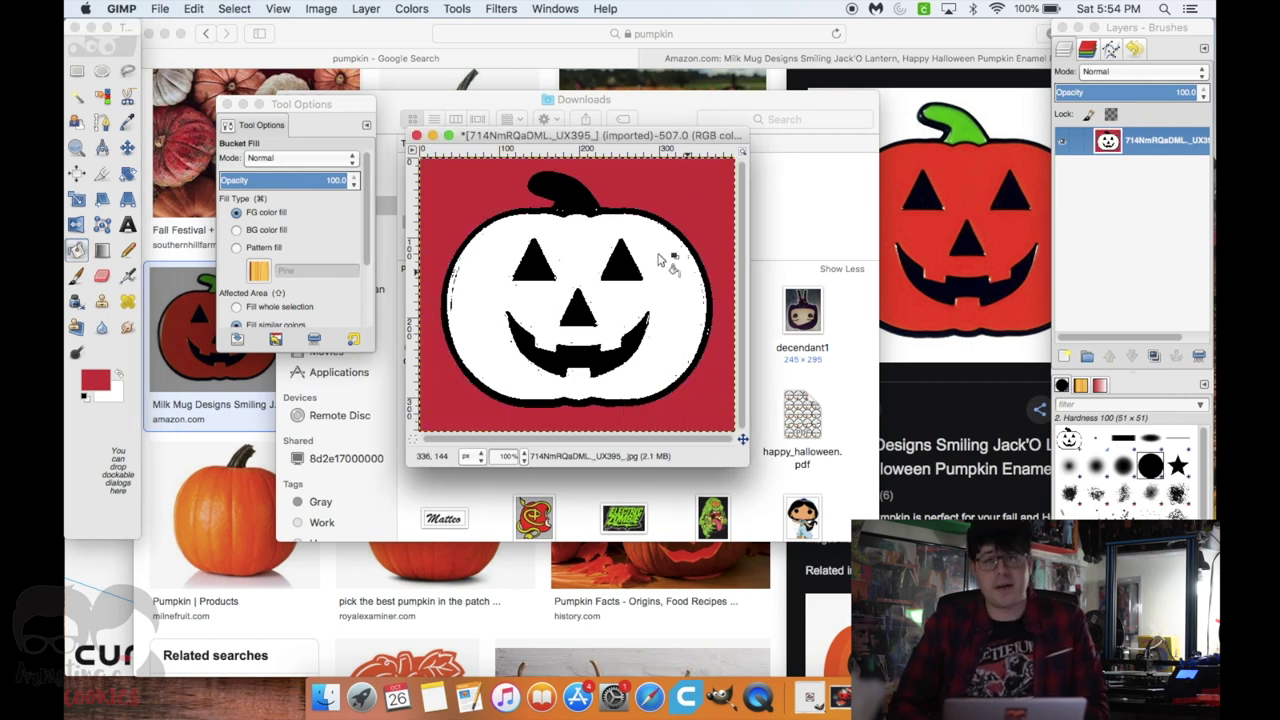
click(234, 9)
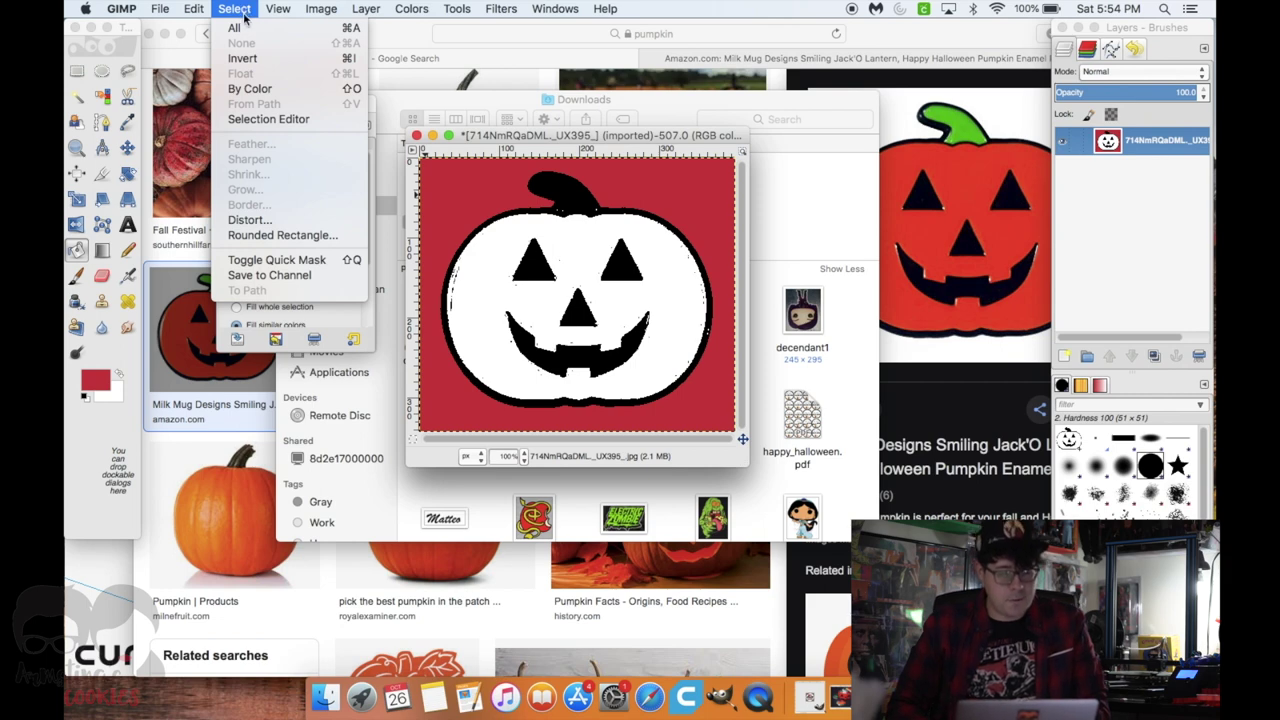
- Select the red background by colour and invert the selection onto the pumpkin
click(250, 89)
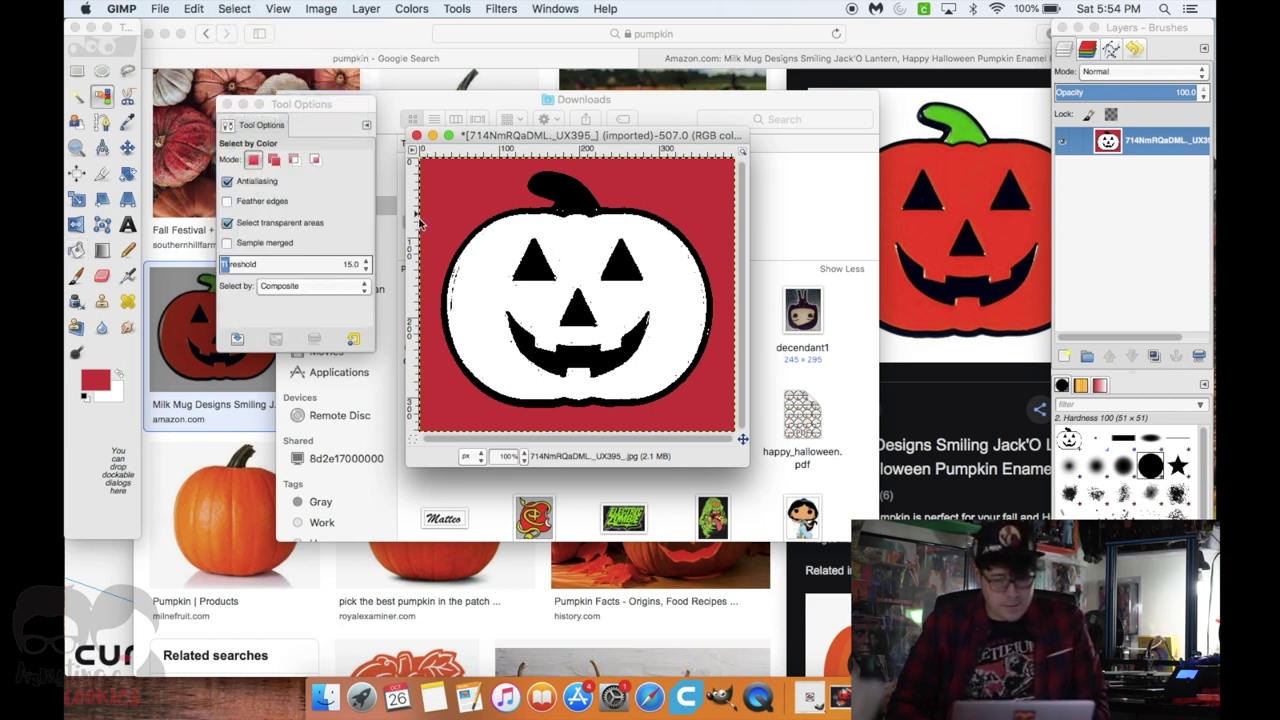
click(480, 183)
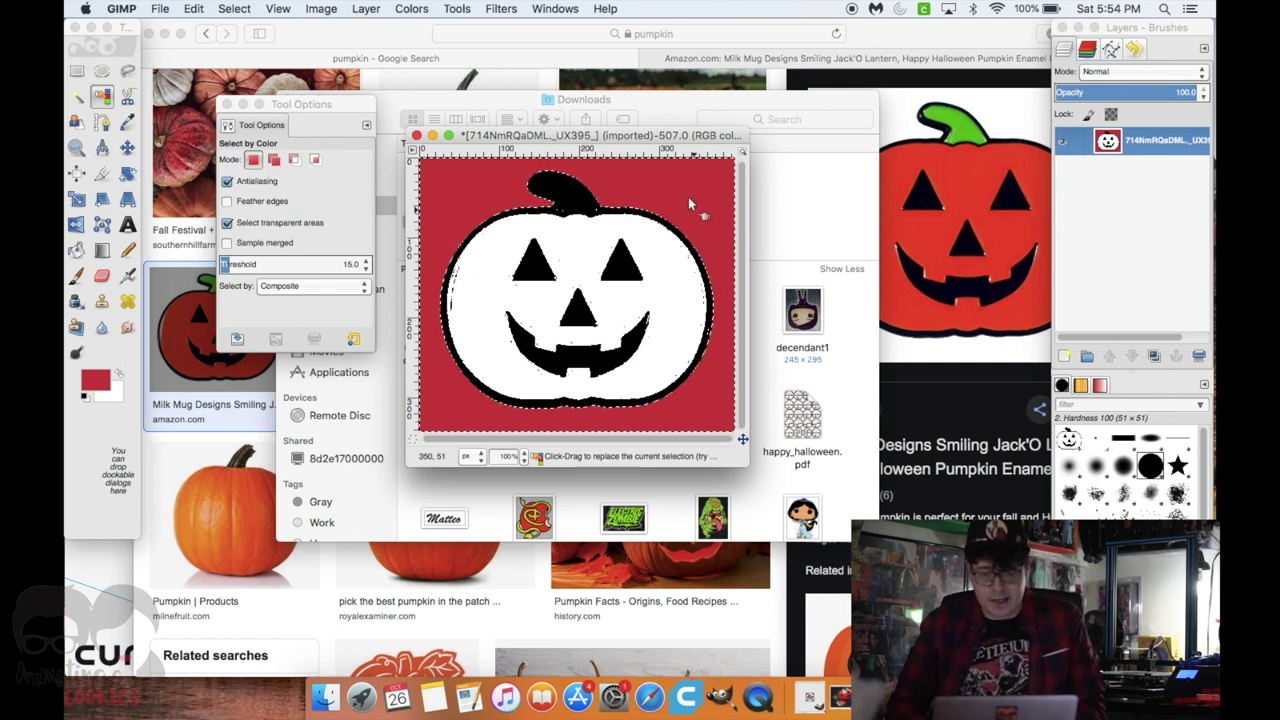
click(236, 9)
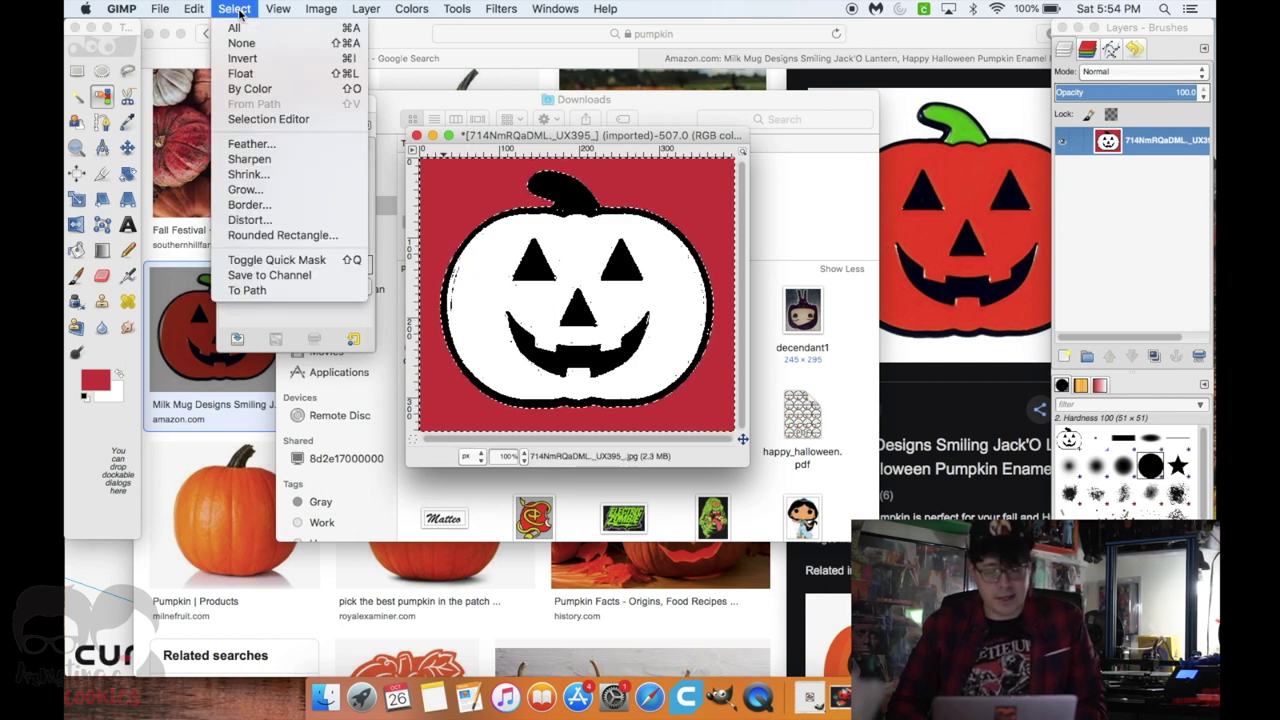
click(242, 58)
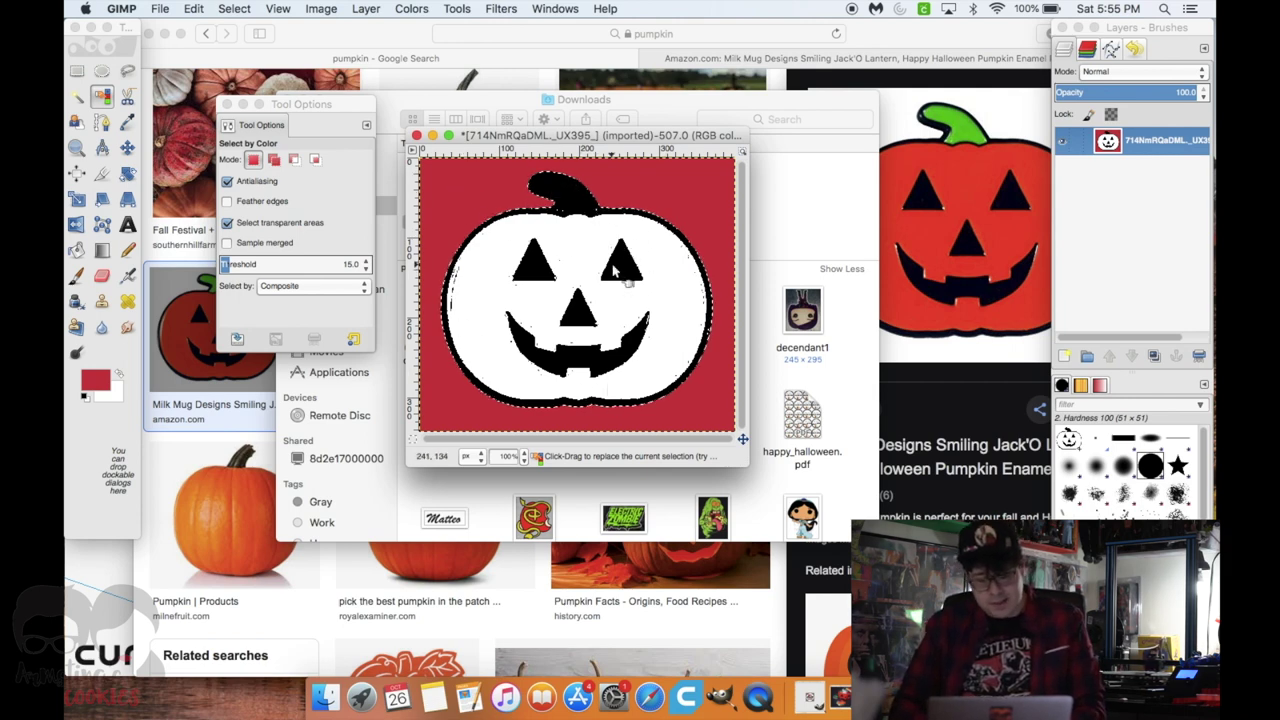
- Cut away the black outline and face, then clear the selection
click(193, 9)
click(204, 98)
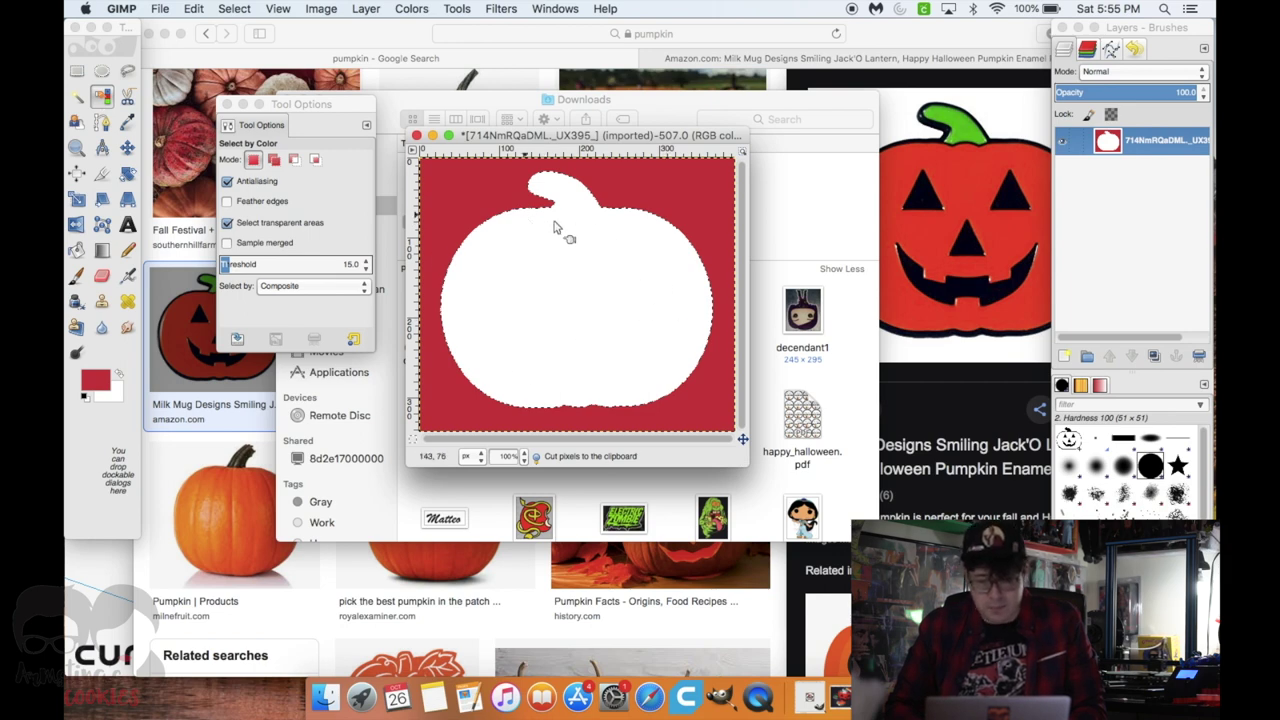
click(236, 9)
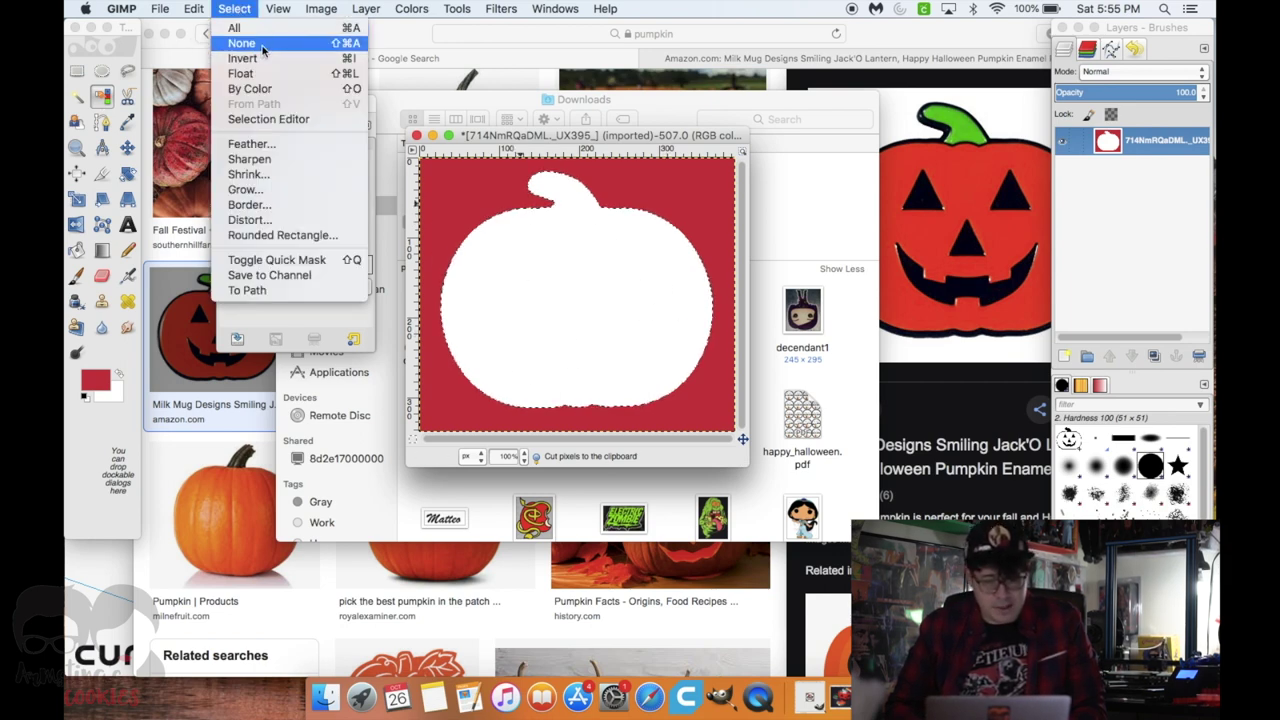
click(262, 44)
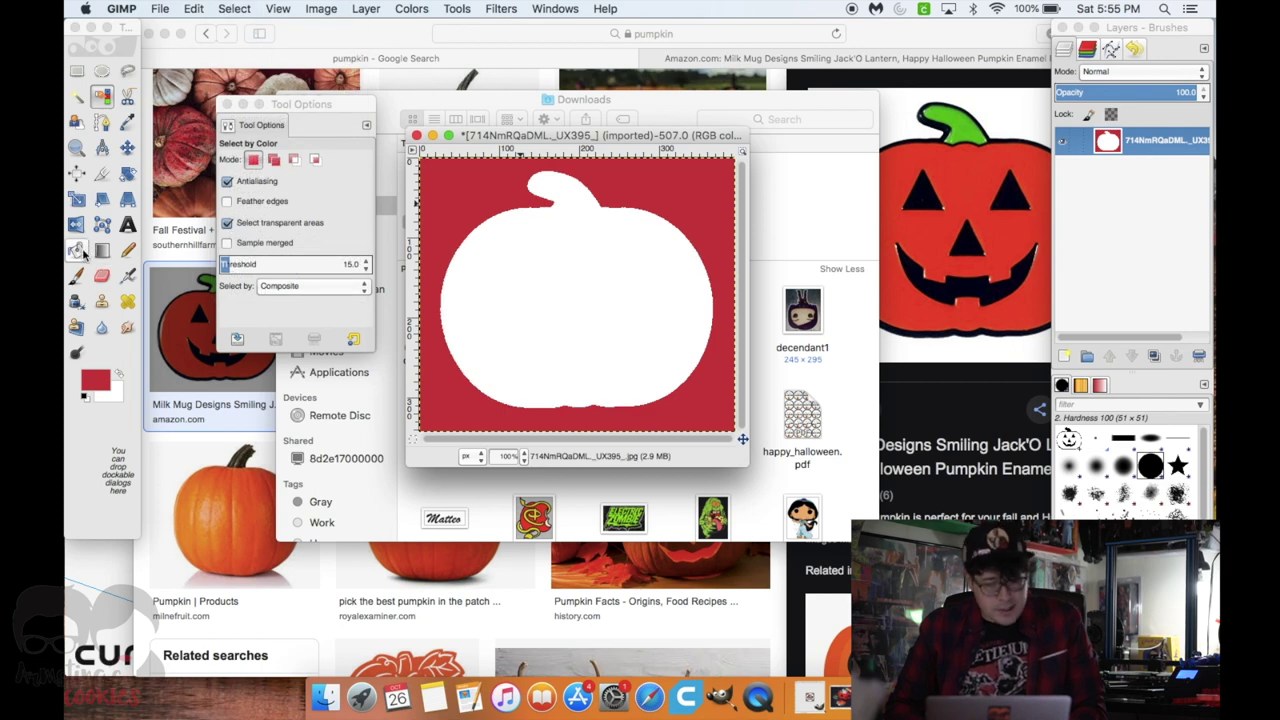
- Bucket-fill the white pumpkin silhouette solid black (000000)
click(84, 253)
click(96, 372)
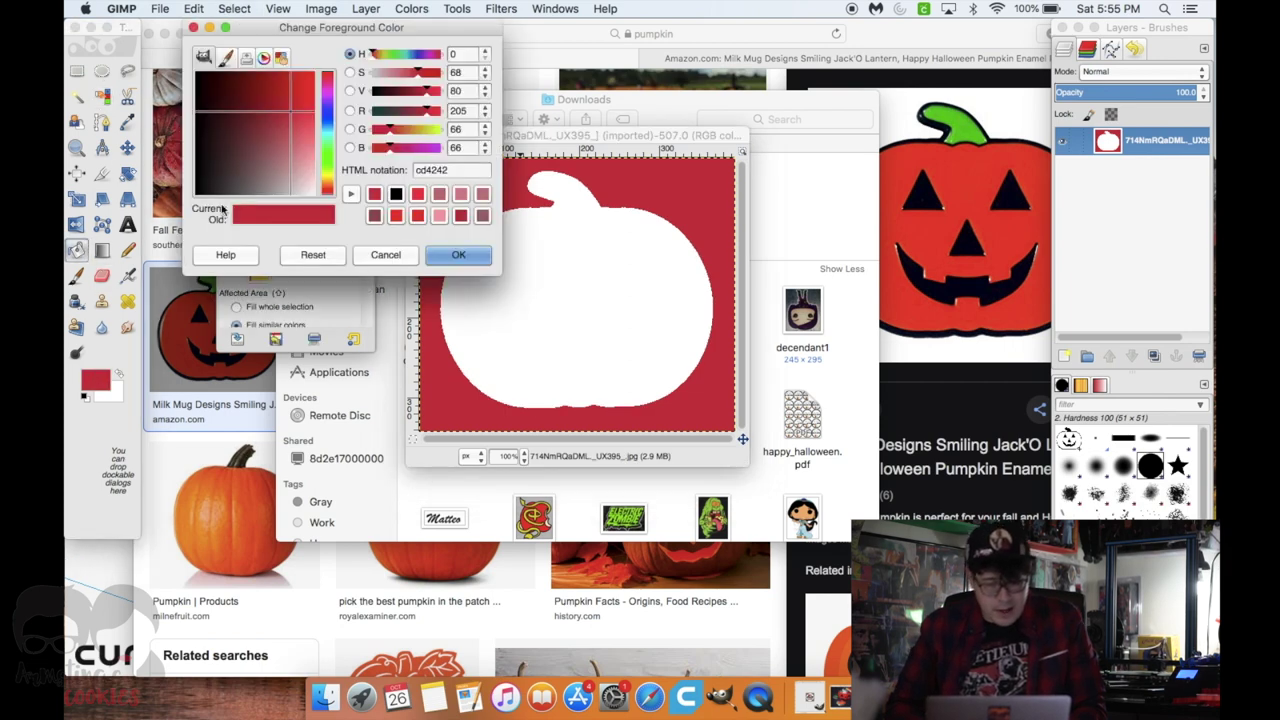
click(257, 185)
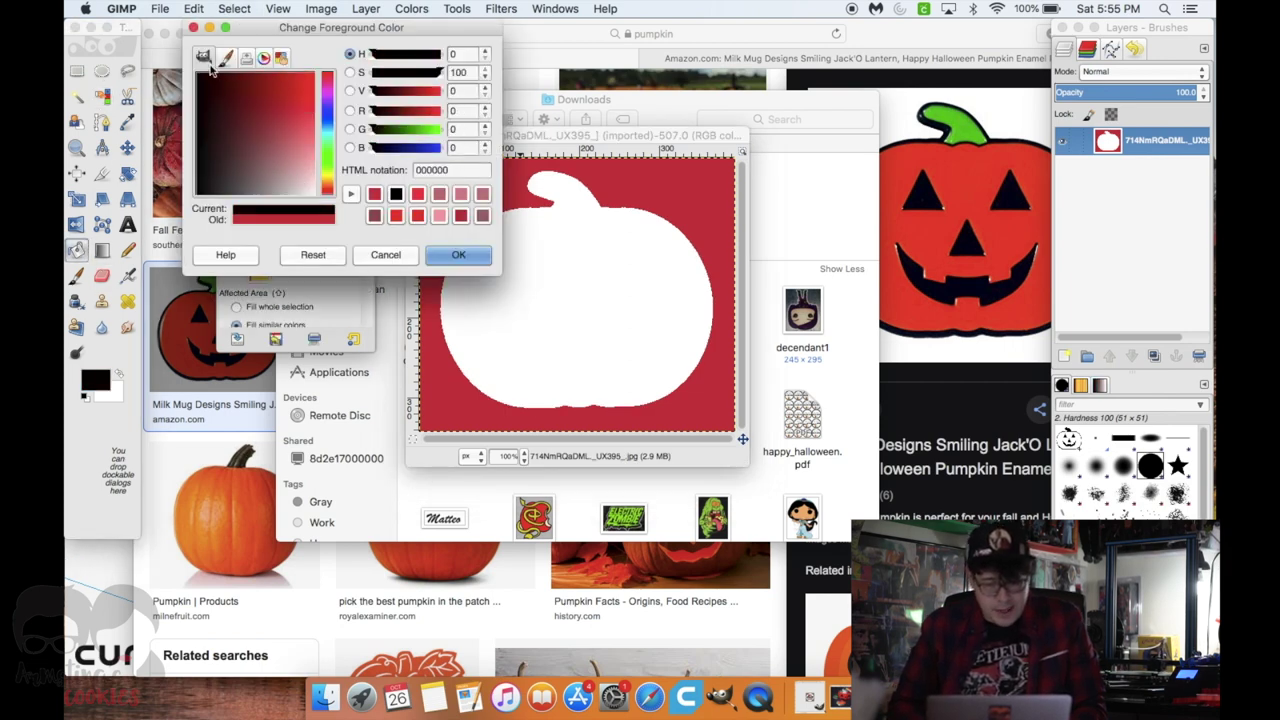
click(464, 259)
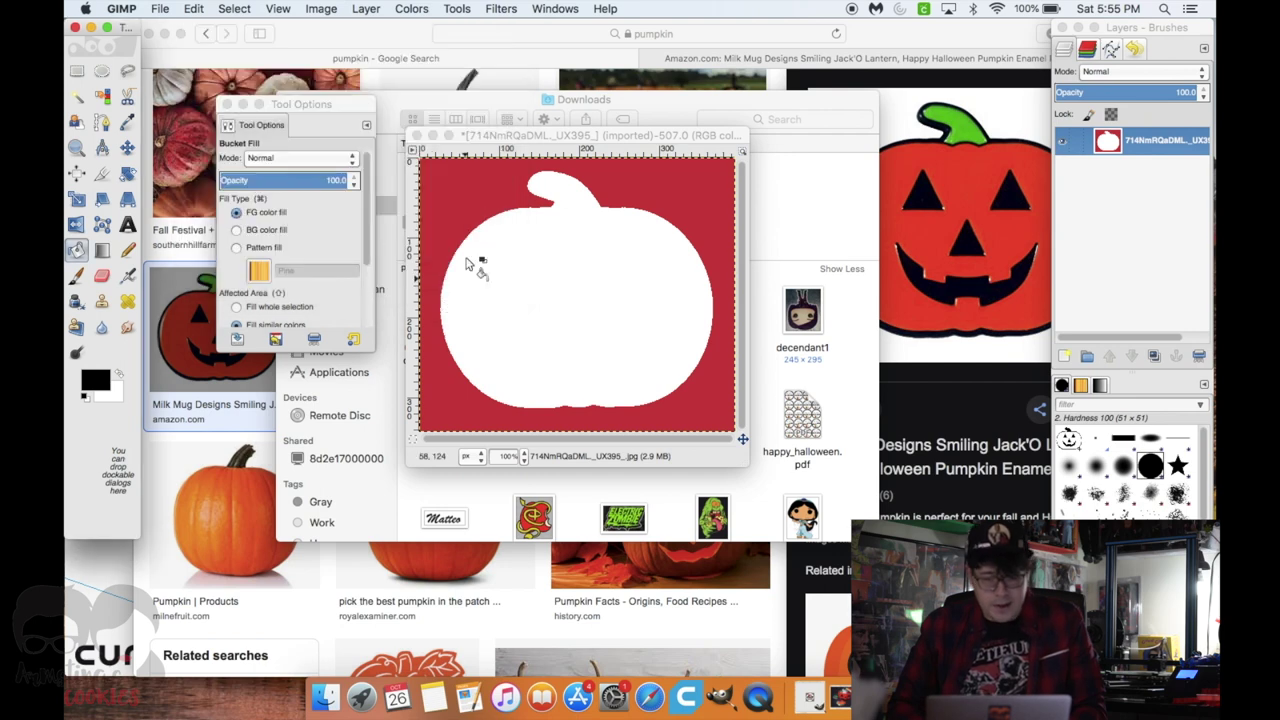
click(585, 292)
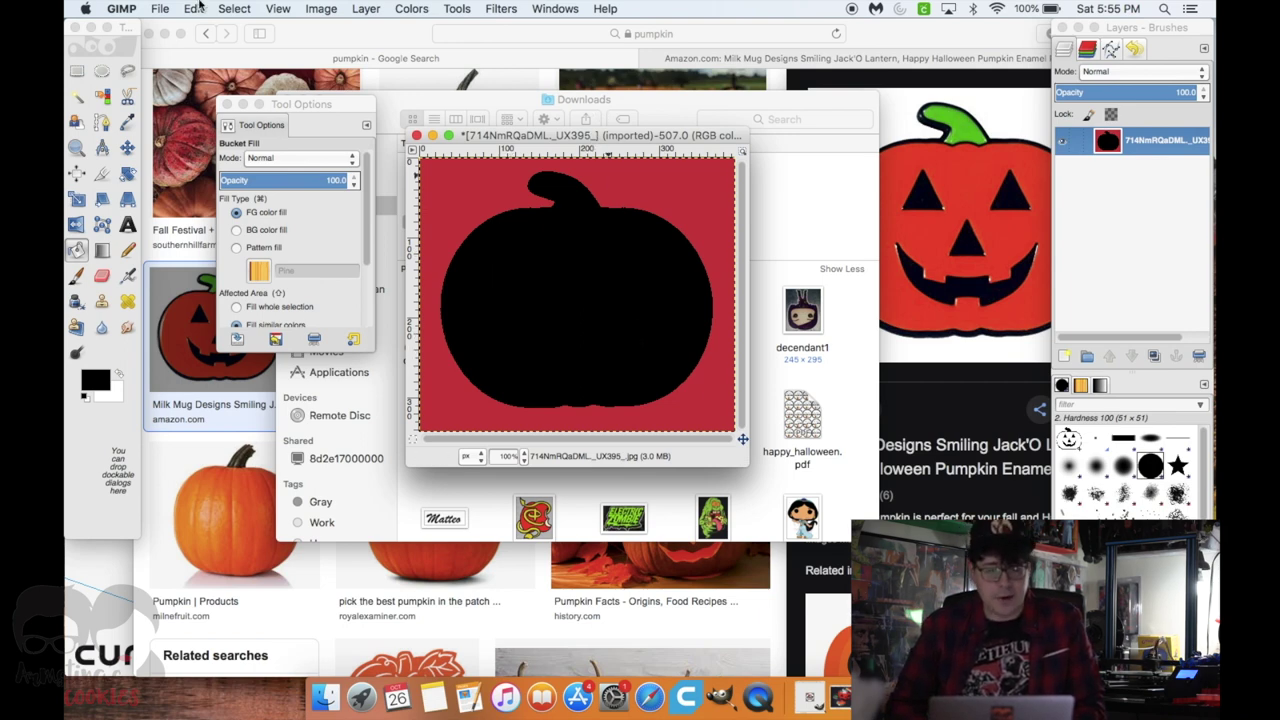
click(160, 8)
click(228, 203)
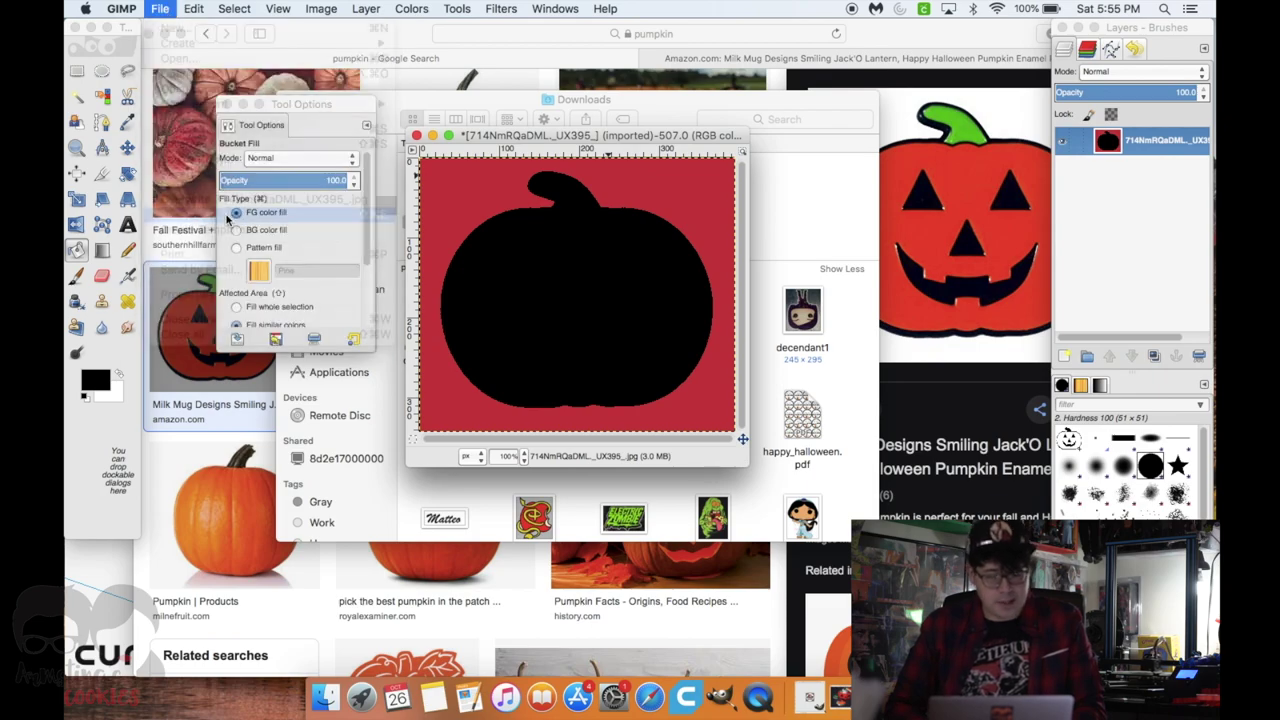
- Export the image as PumpkinCutter.jpg at JPEG quality 100
key(BackSpace)
text(PumpkinCutter)
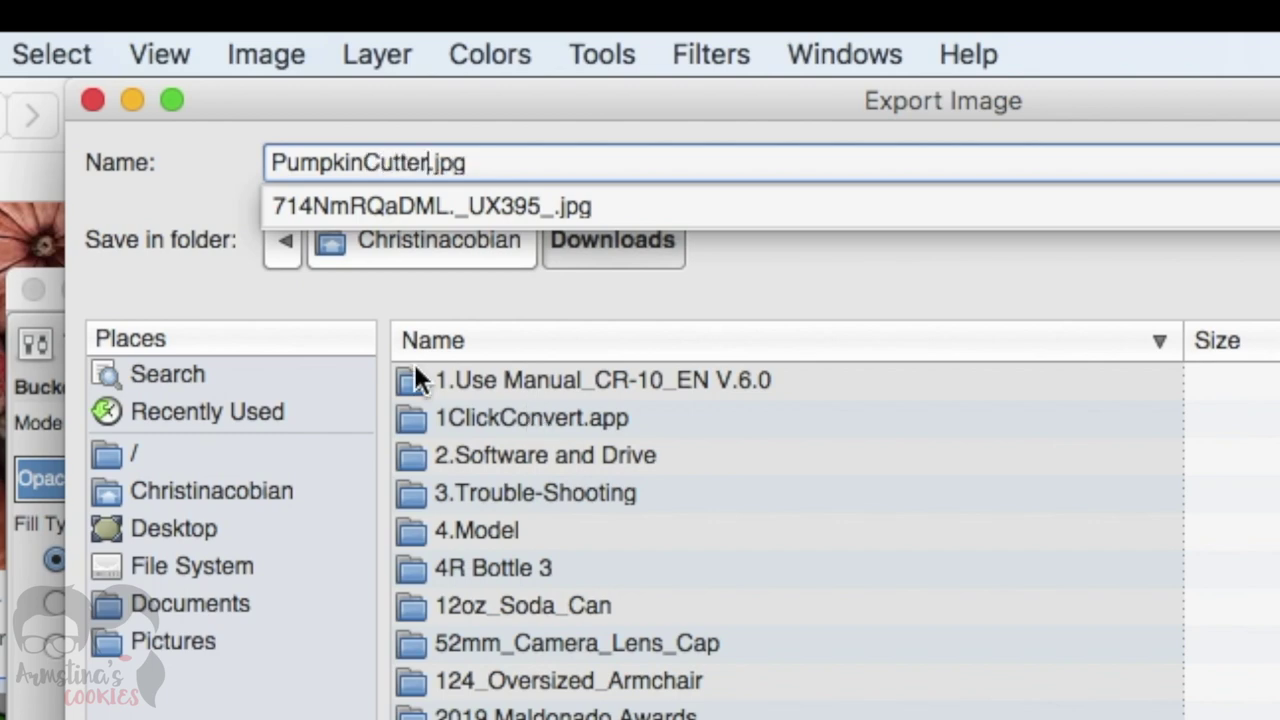
key(Escape)
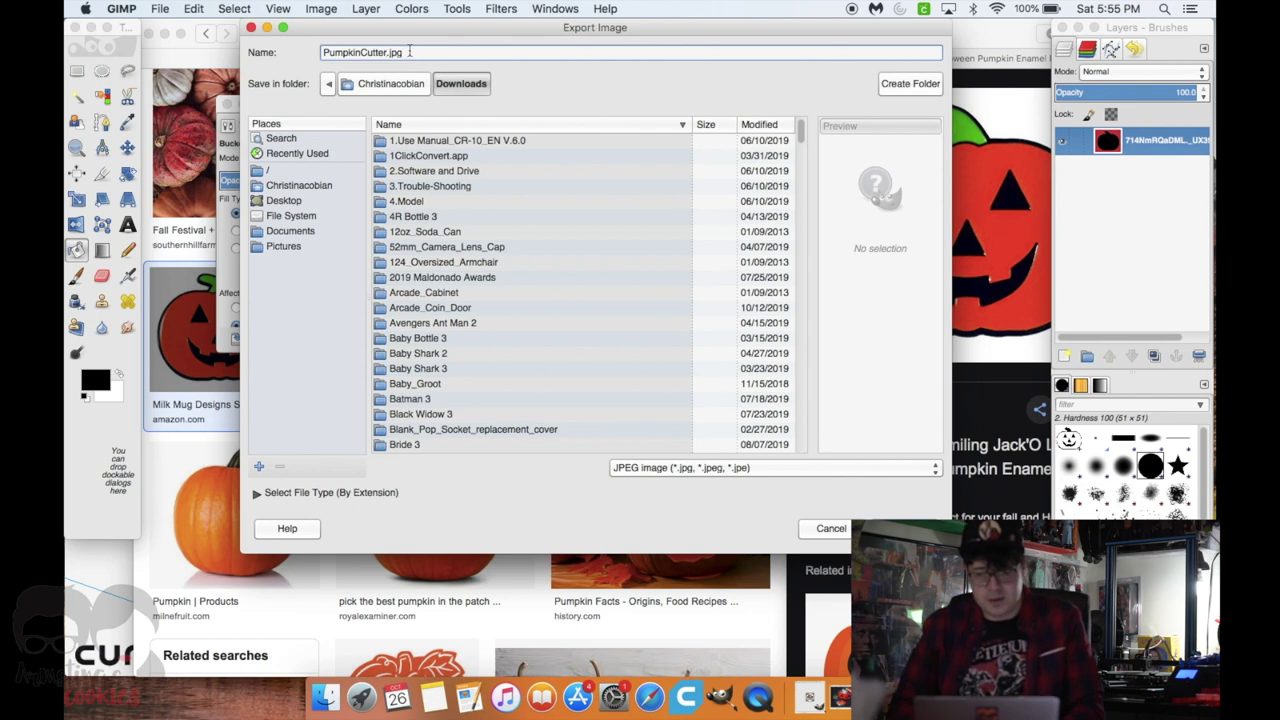
key(Return)
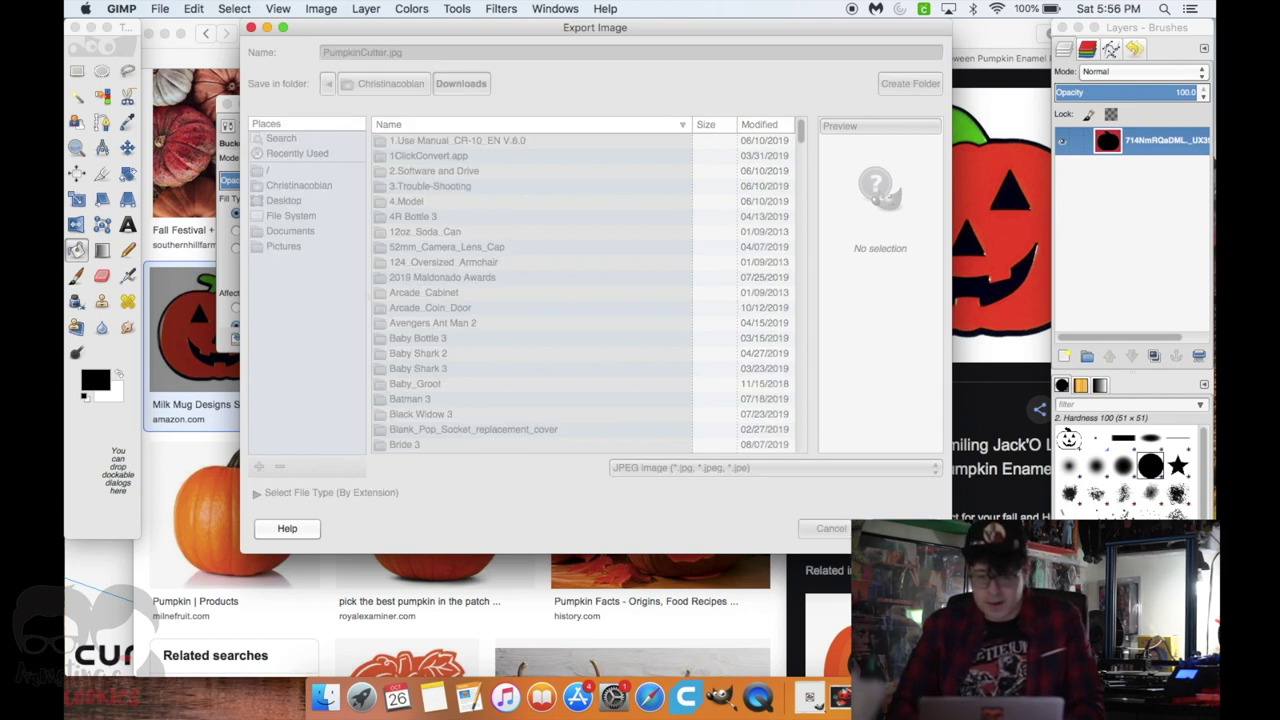
key(Return)
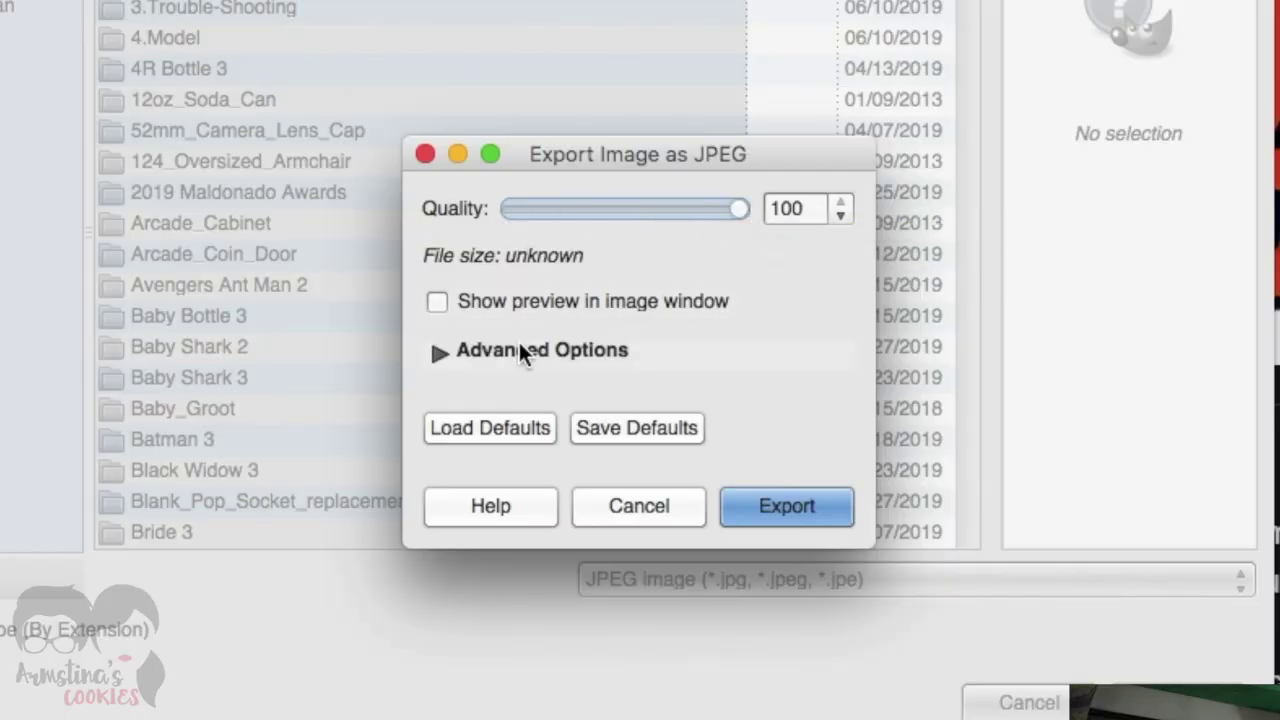
click(764, 514)
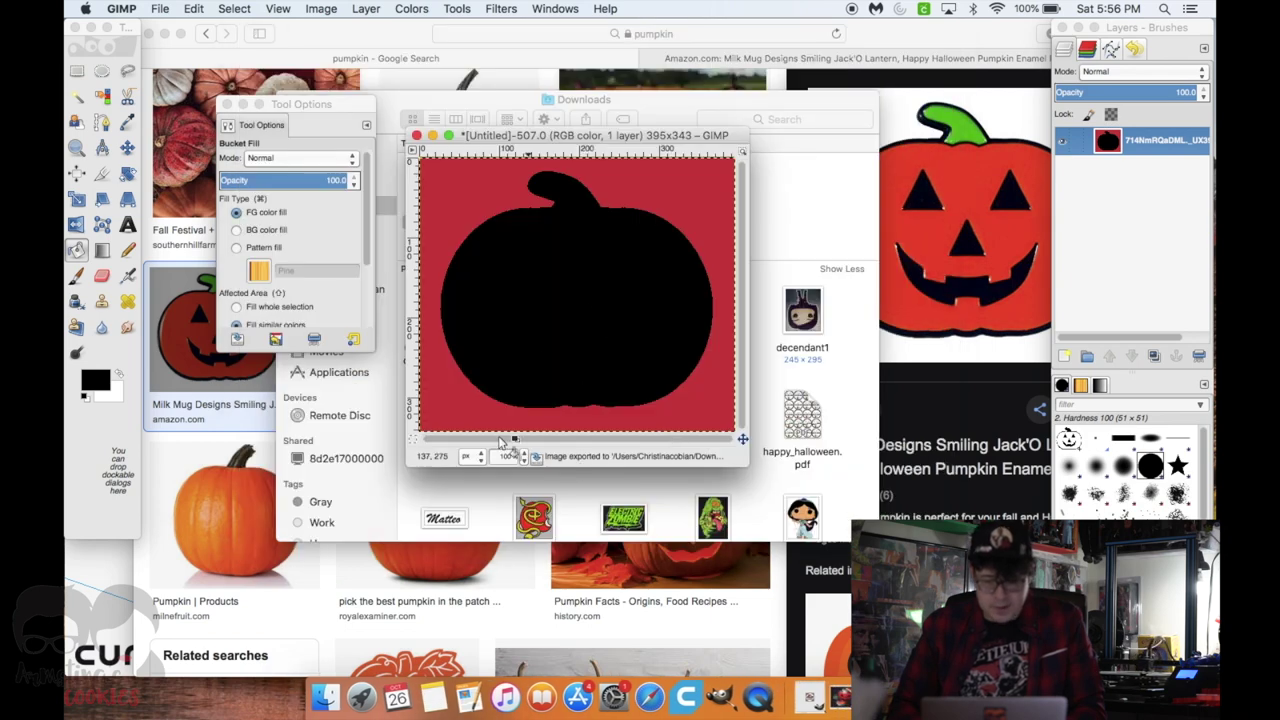
- Check PumpkinCutter.jpg in the Downloads folder, then return to Safari
click(325, 703)
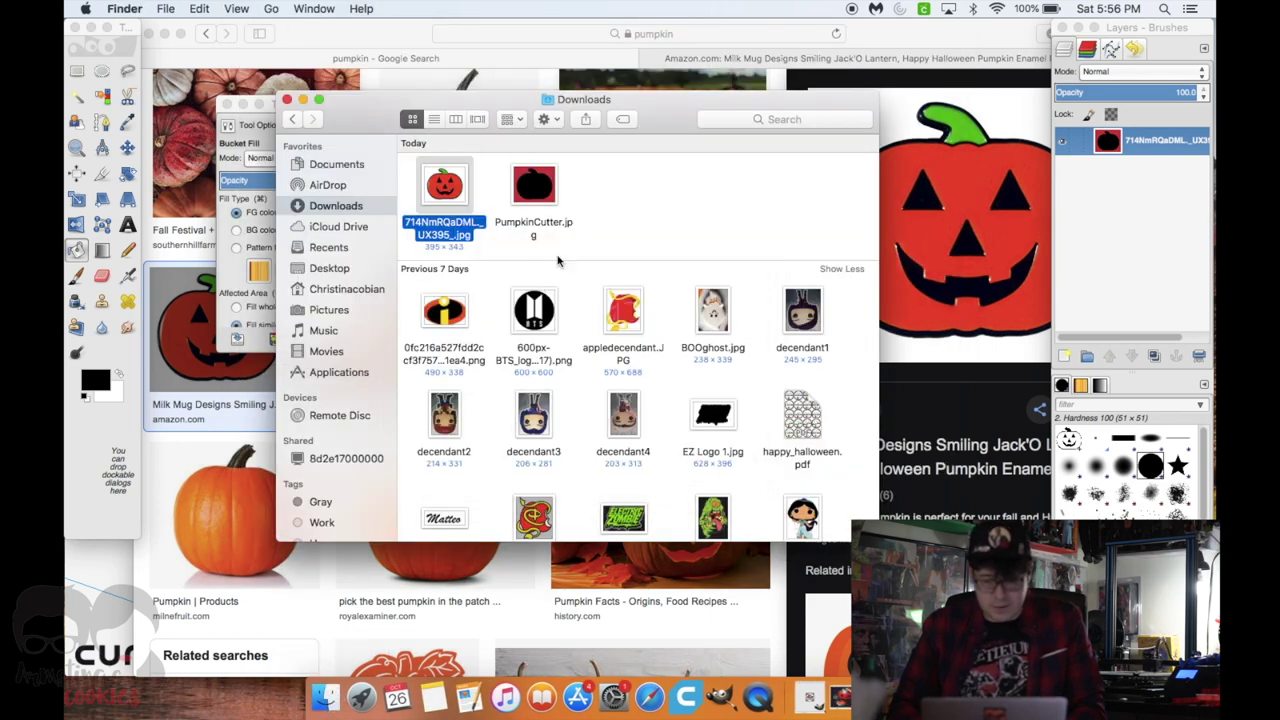
click(534, 191)
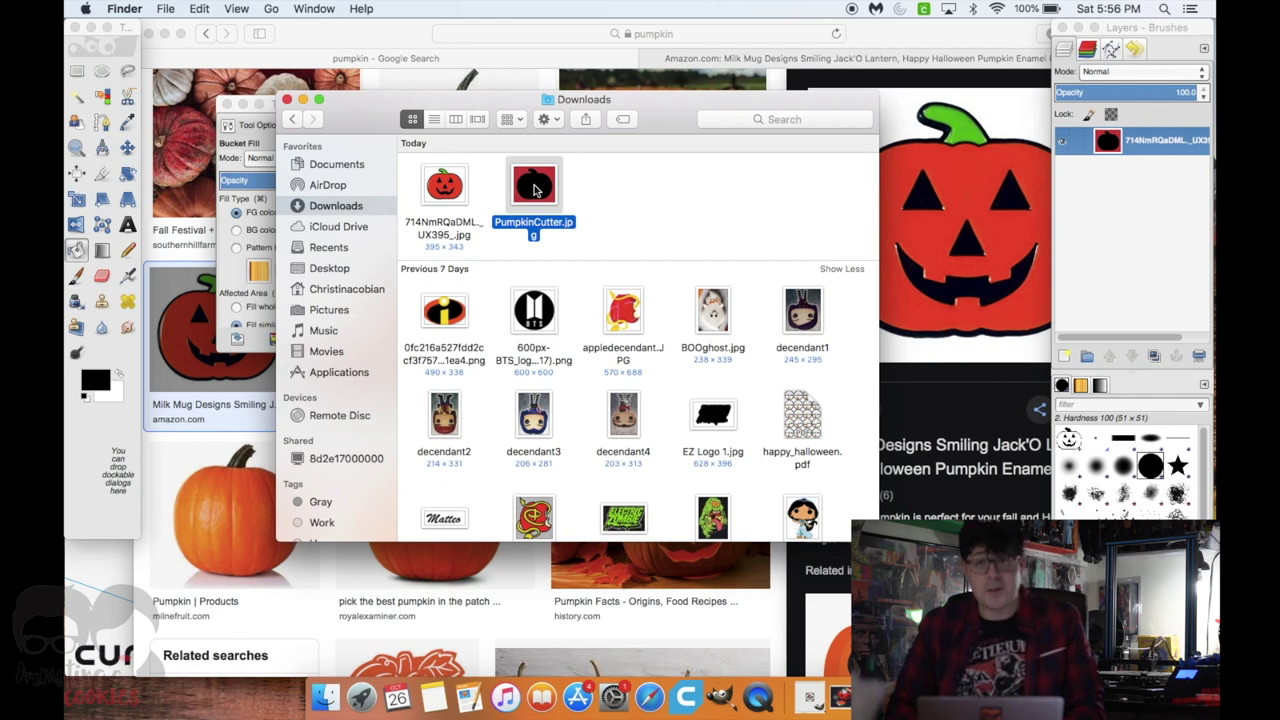
click(912, 44)
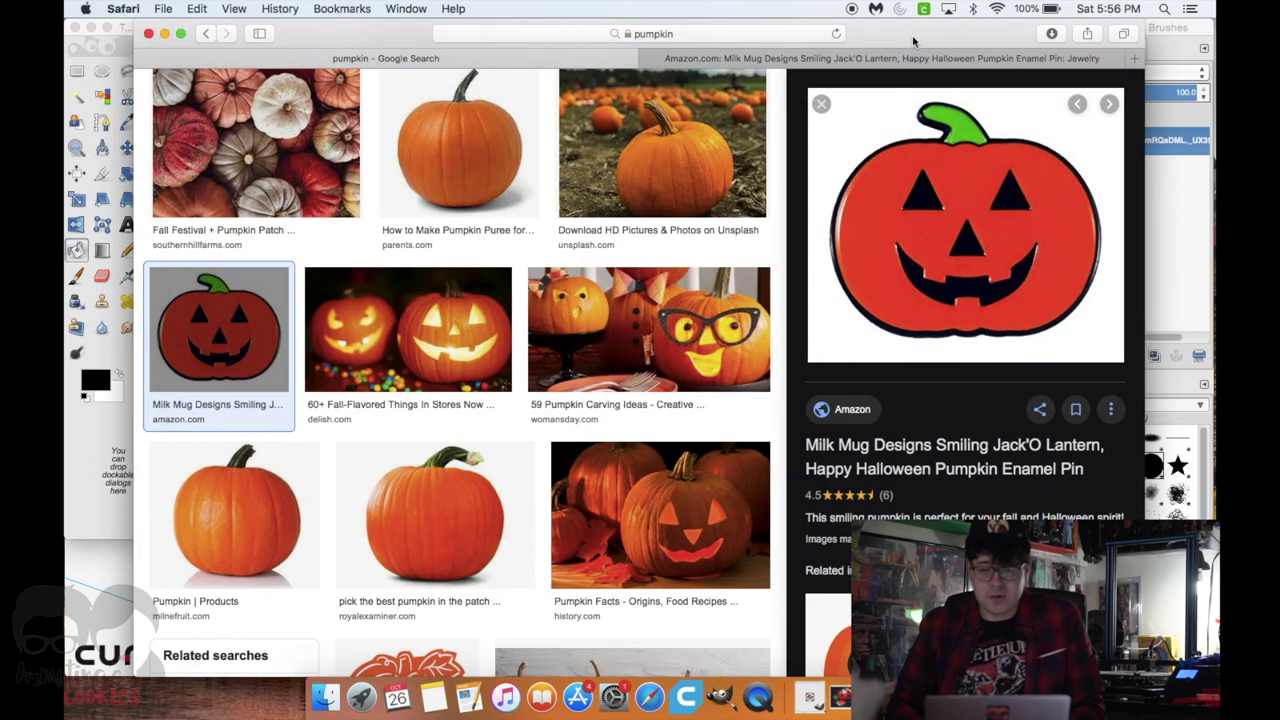
- Load cookiecaster.com and scroll down to the empty cookie cutter canvas
click(738, 36)
text(cookie)
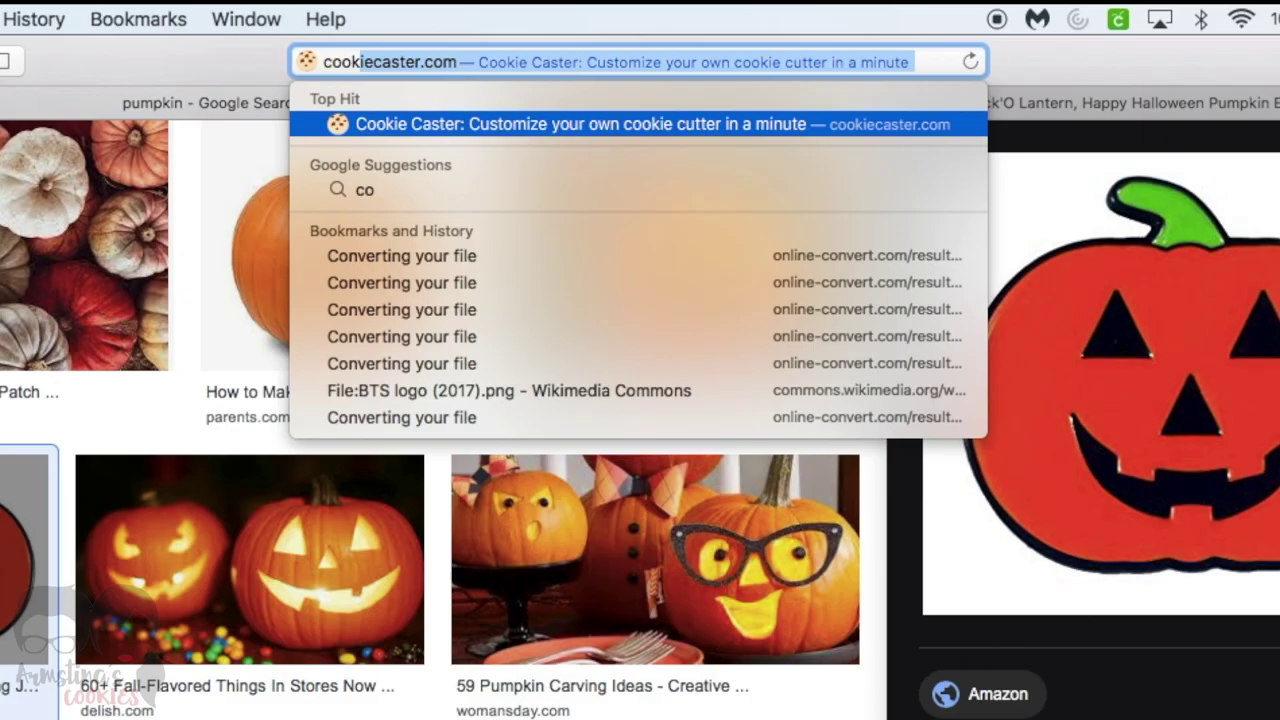
text(caster.com)
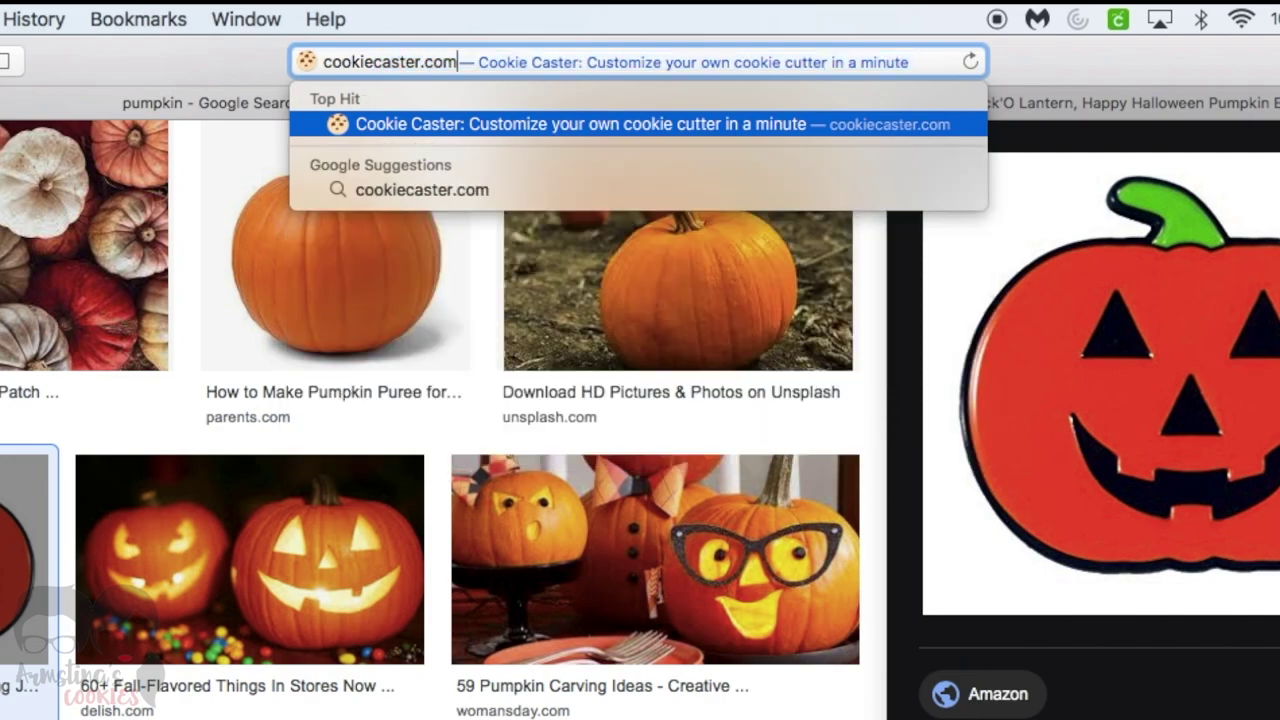
key(Return)
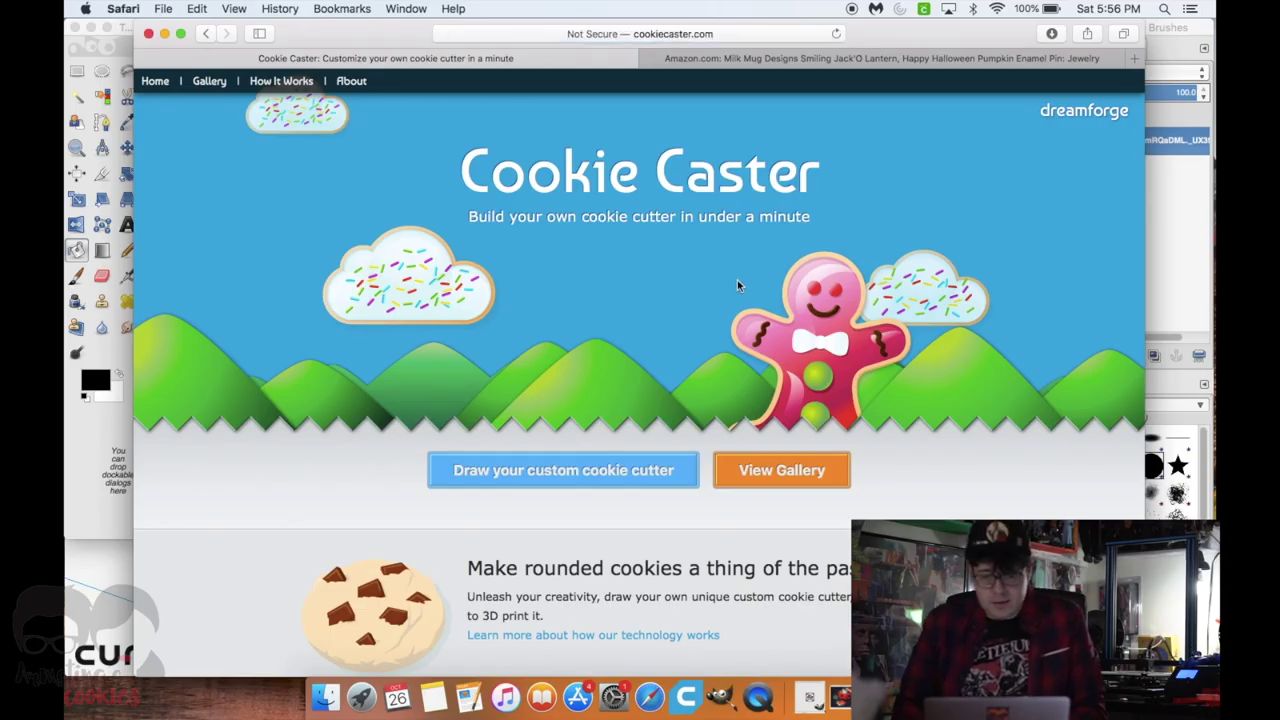
scroll(737, 285, down, 3)
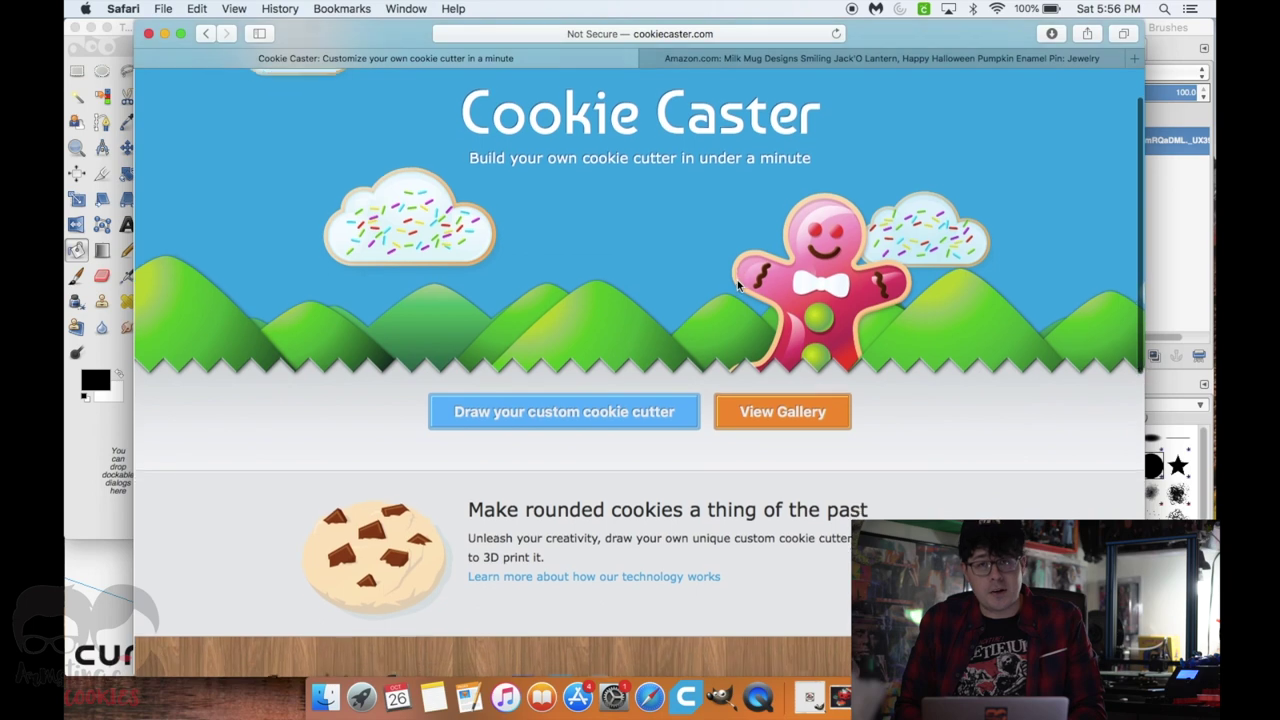
scroll(737, 285, down, 10)
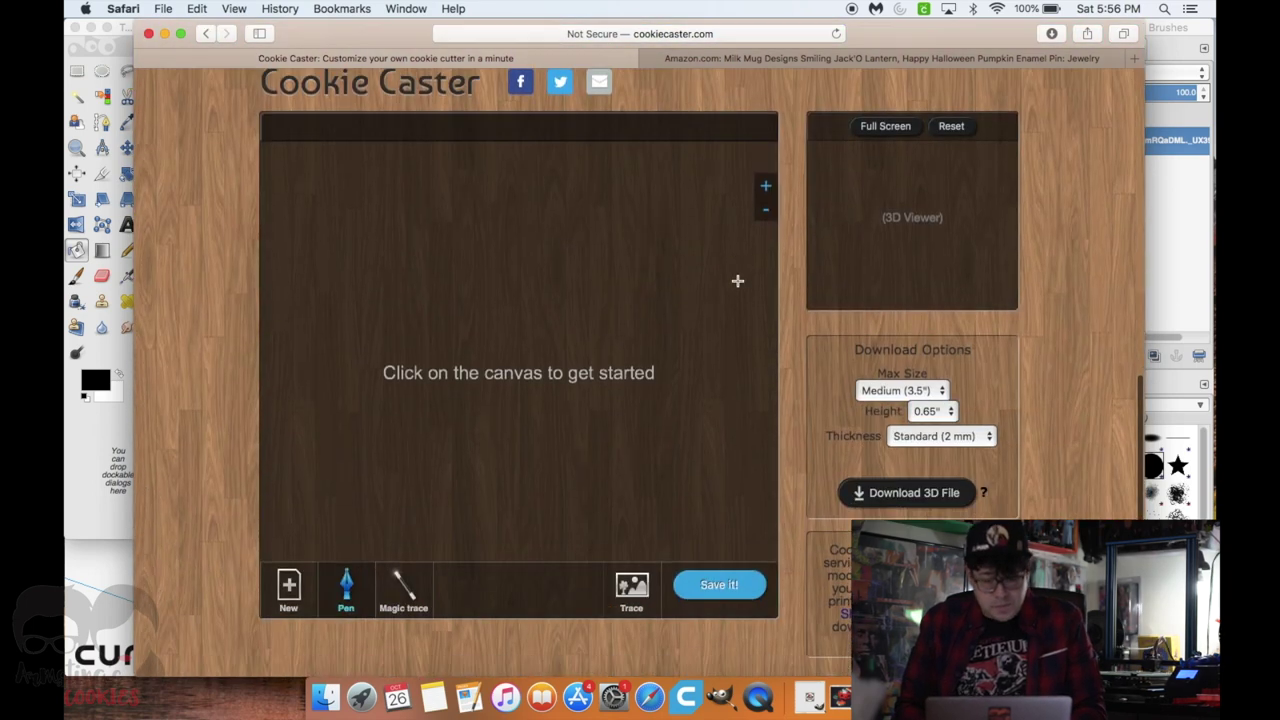
- Upload PumpkinCutter.jpg from Downloads as the trace image on the Cookie Caster canvas
scroll(737, 281, down, 2)
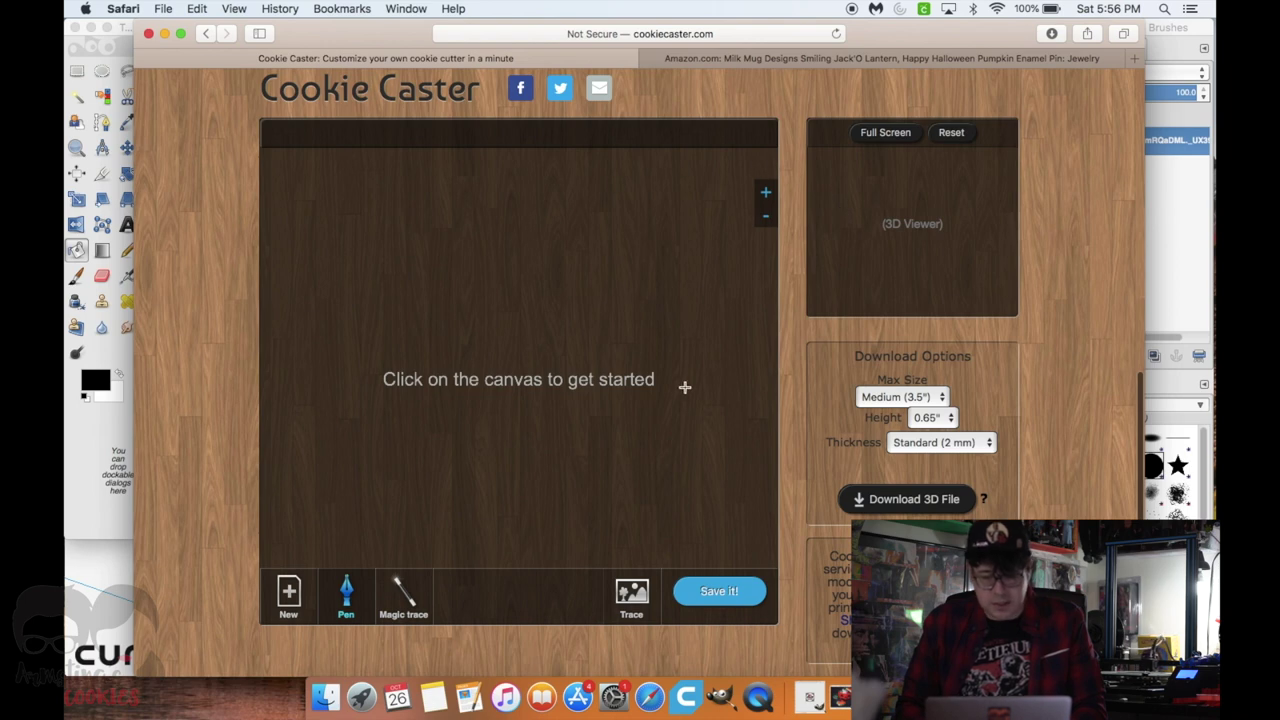
click(638, 597)
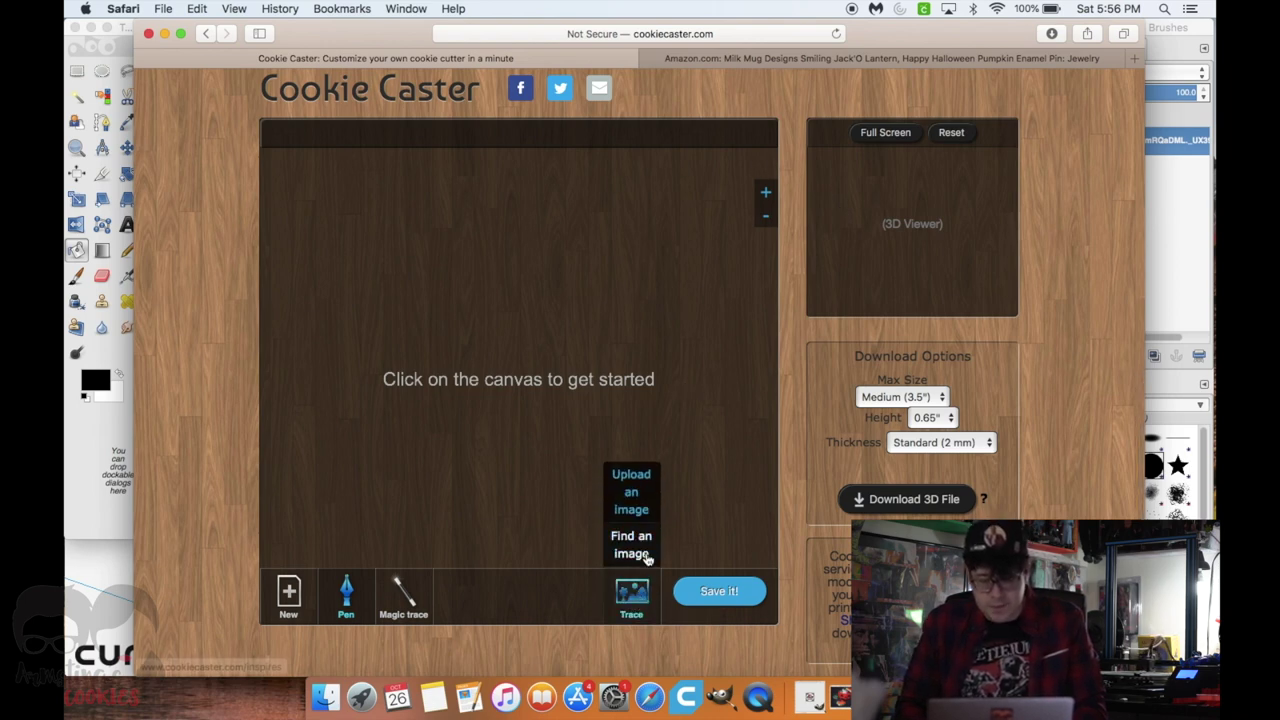
click(636, 509)
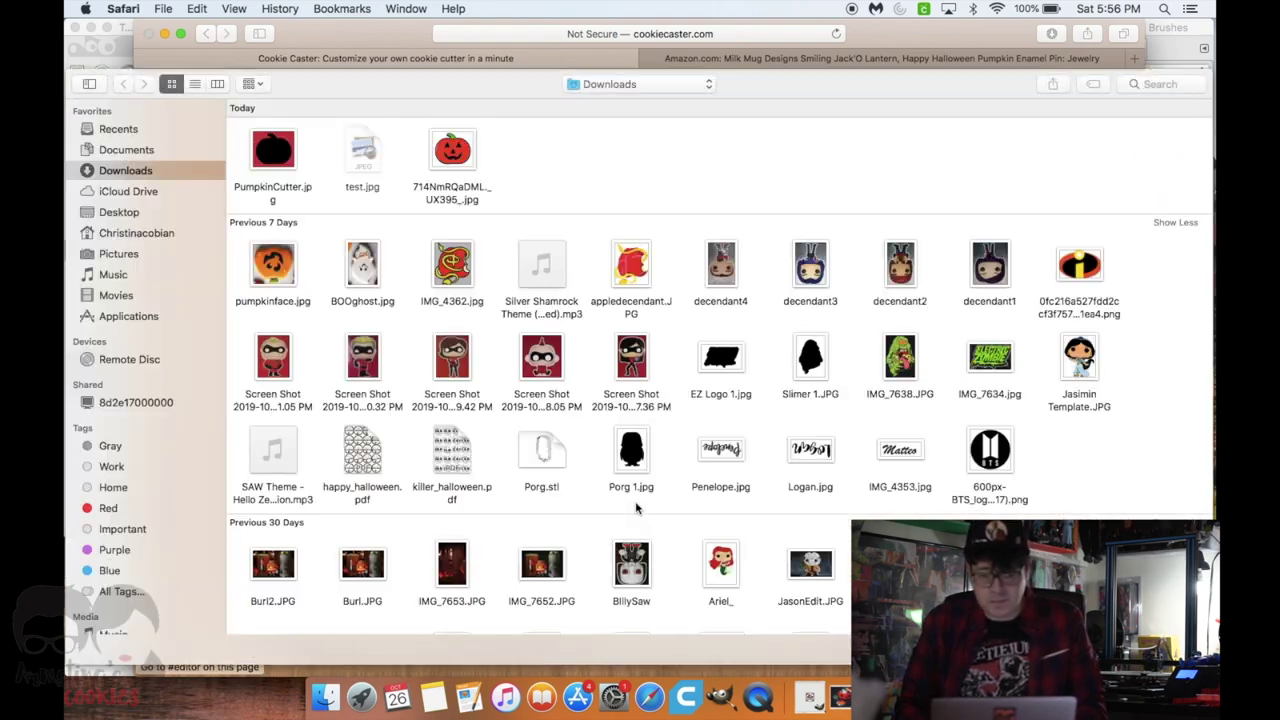
click(278, 160)
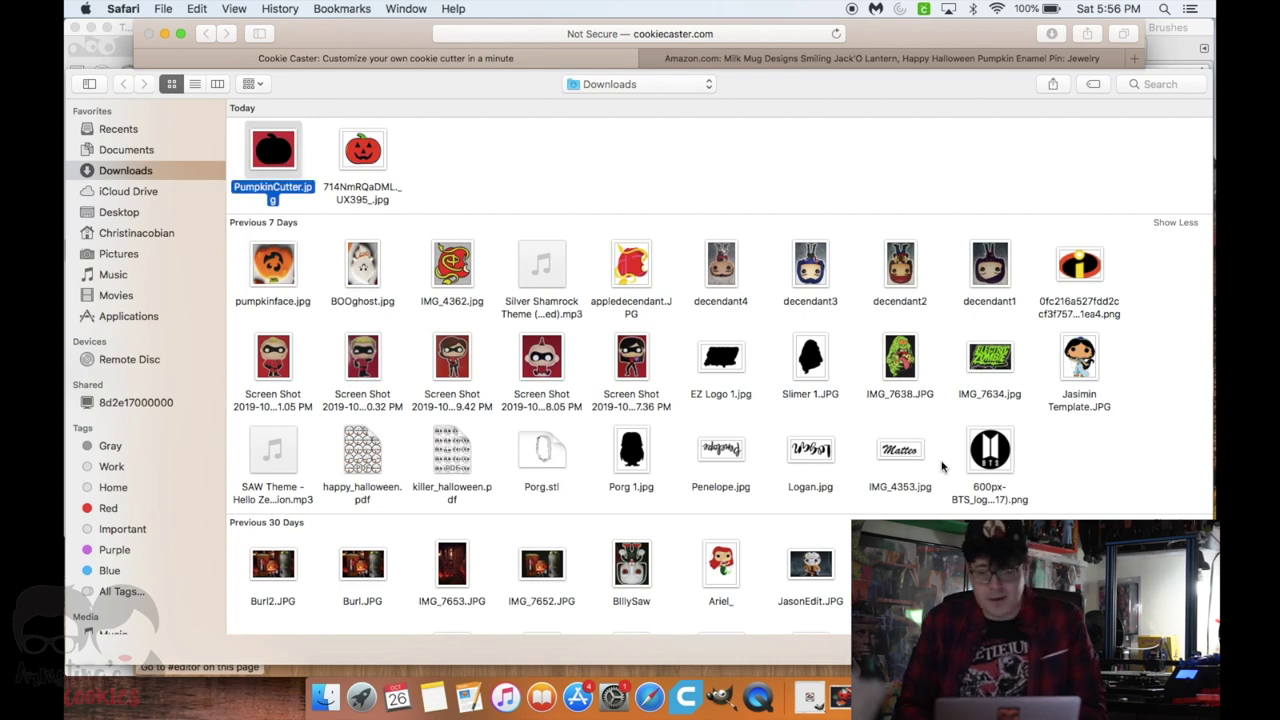
key(Return)
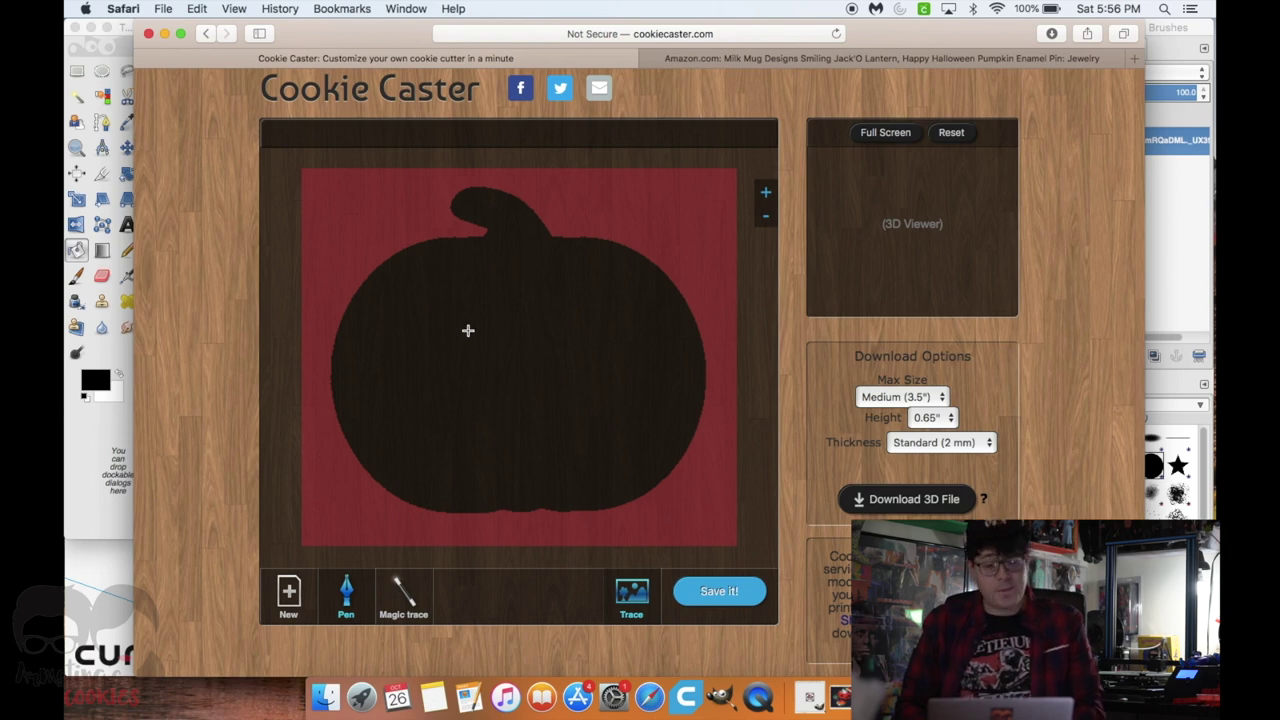
- Magic-trace the pumpkin silhouette into a cutter outline and tilt the 3D preview
click(418, 606)
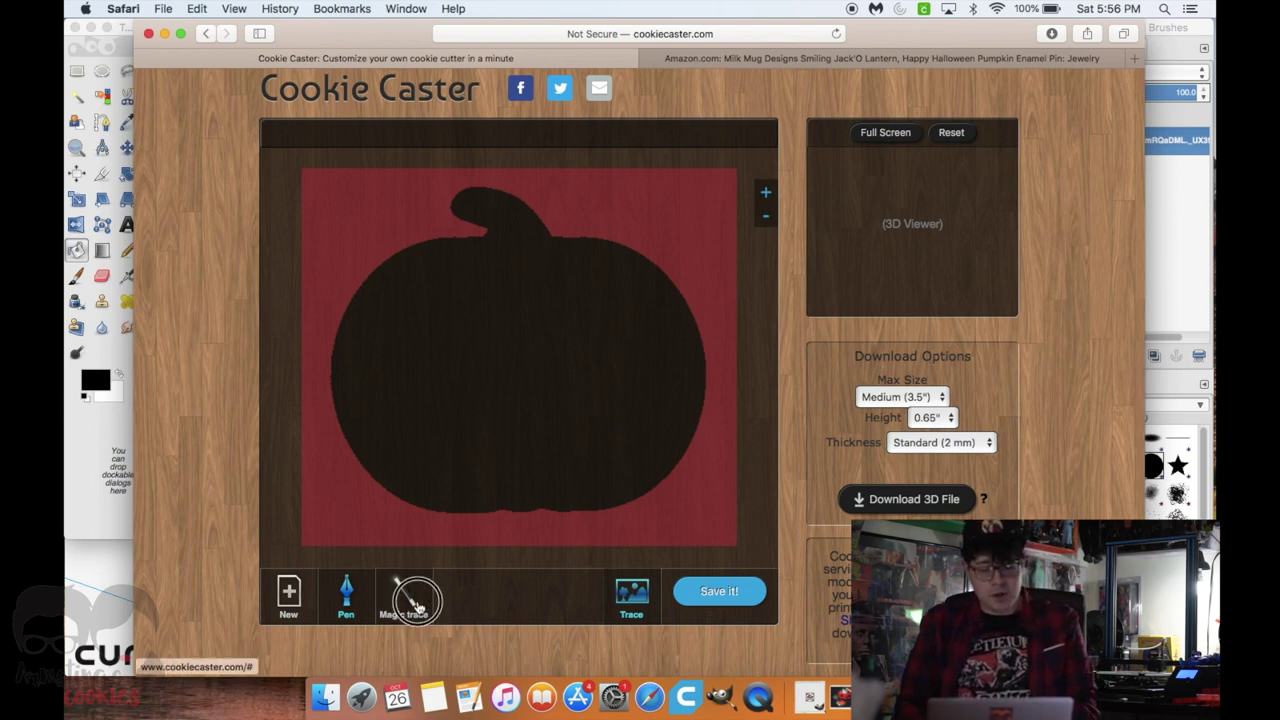
click(516, 365)
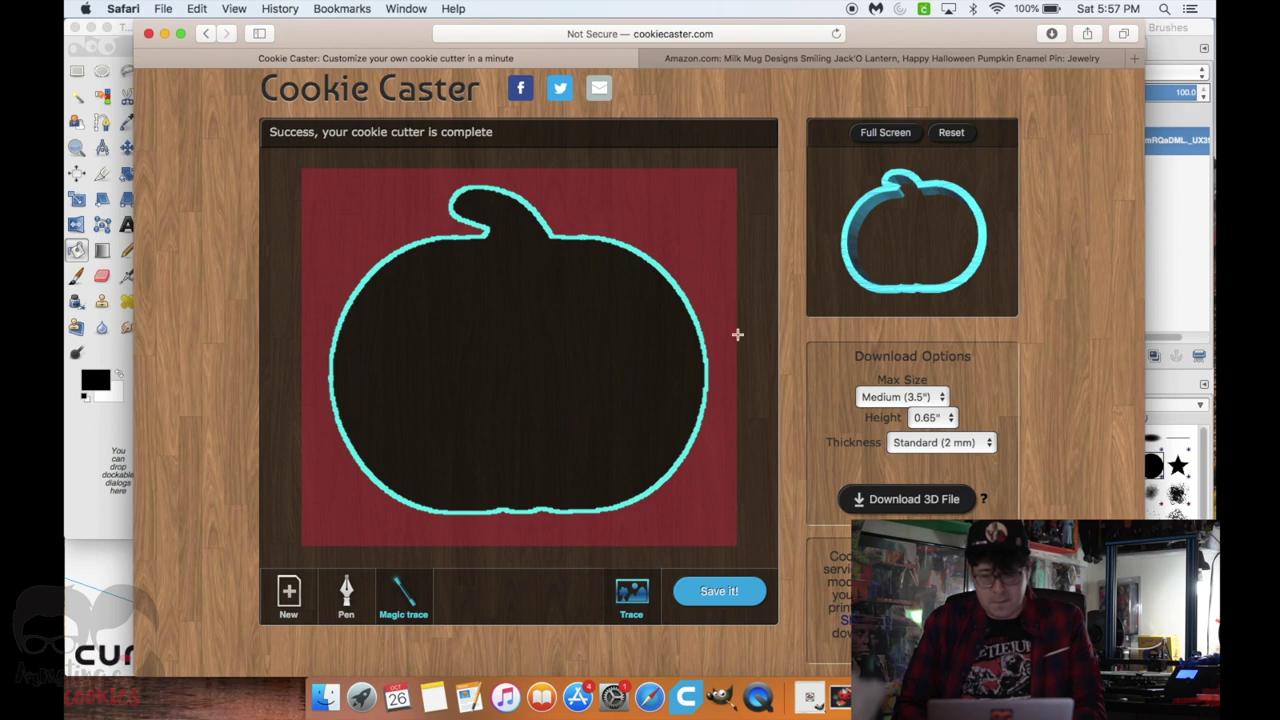
drag(975, 277, 935, 222)
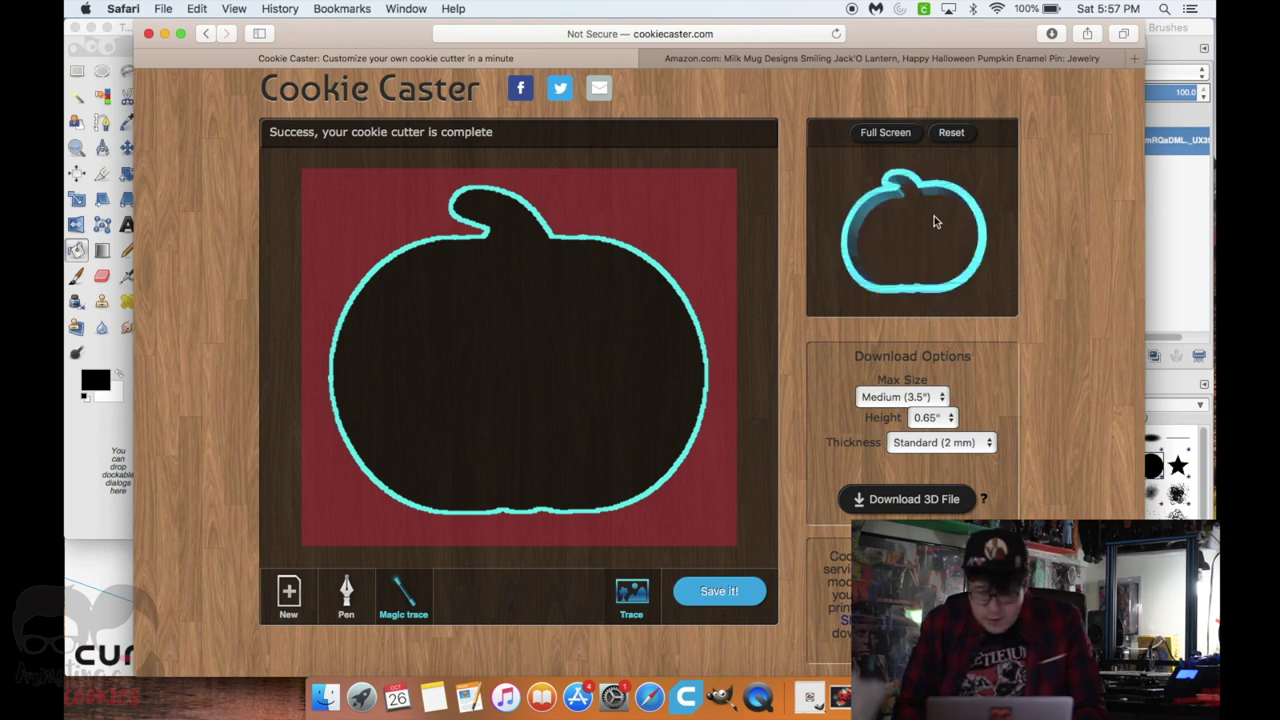
scroll(975, 310, down, 1)
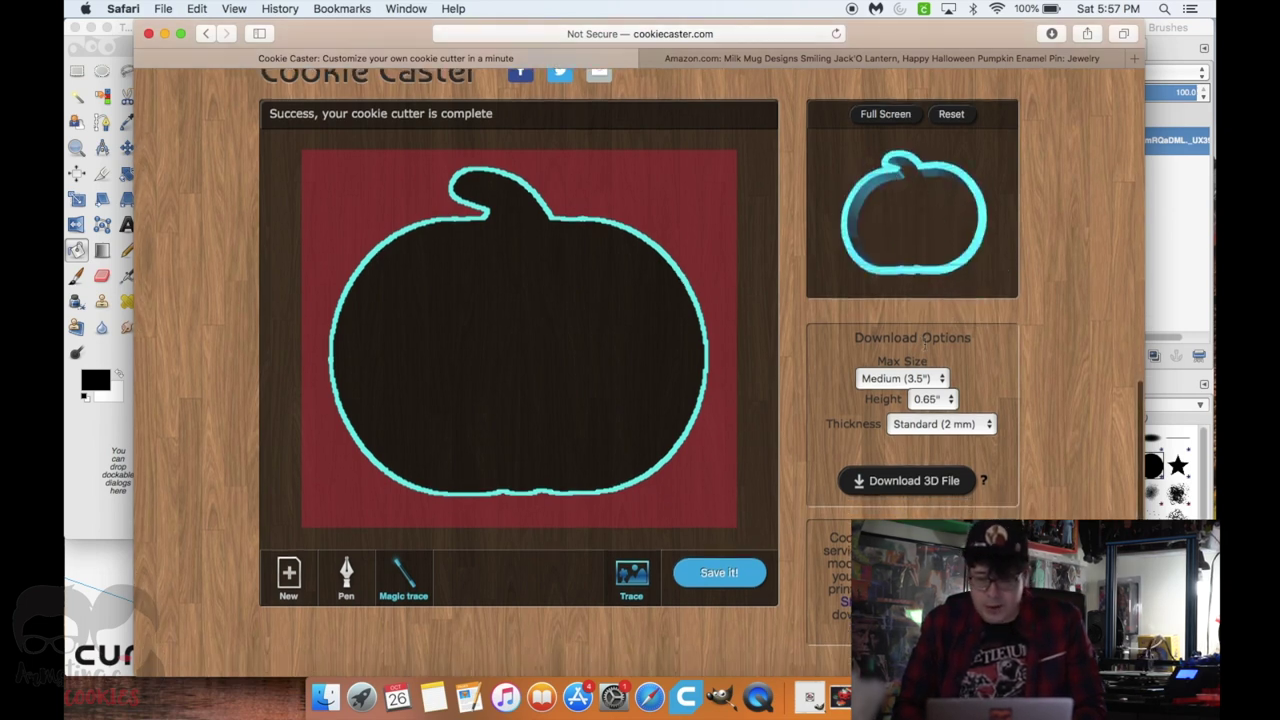
- Set the maximum cutter size to Large (4") and keep the height at 0.65"
click(941, 381)
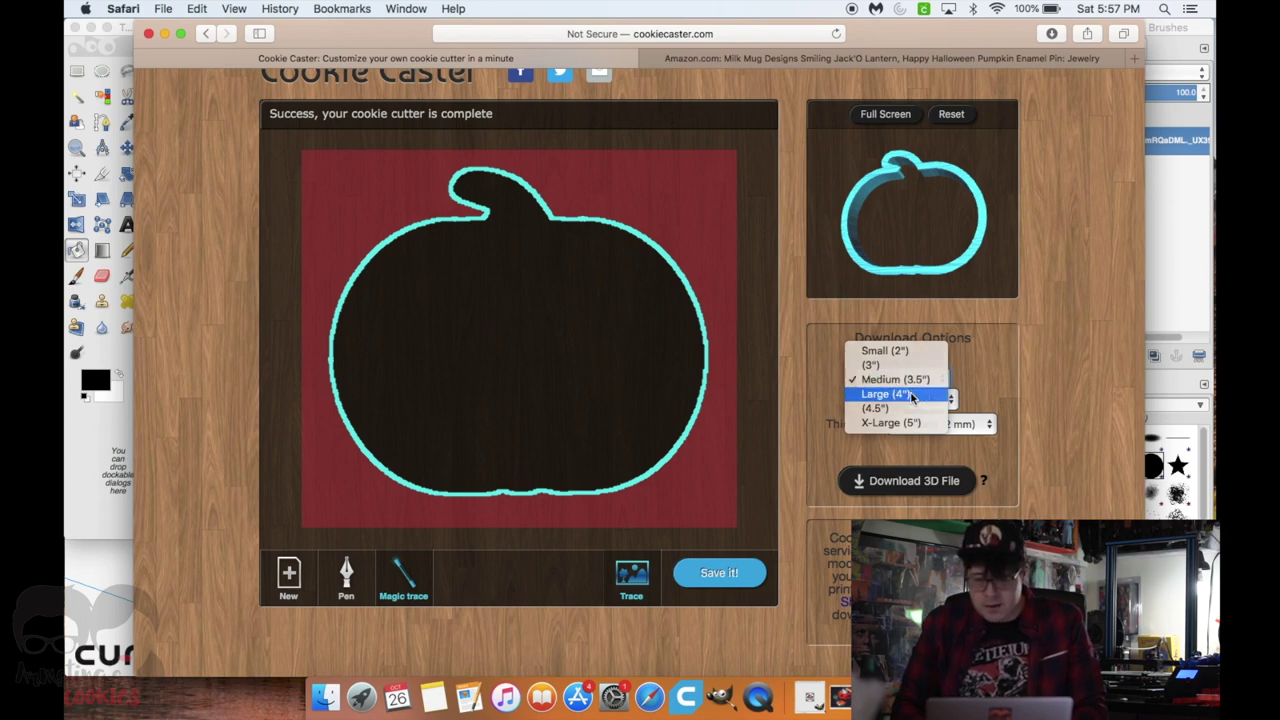
click(912, 397)
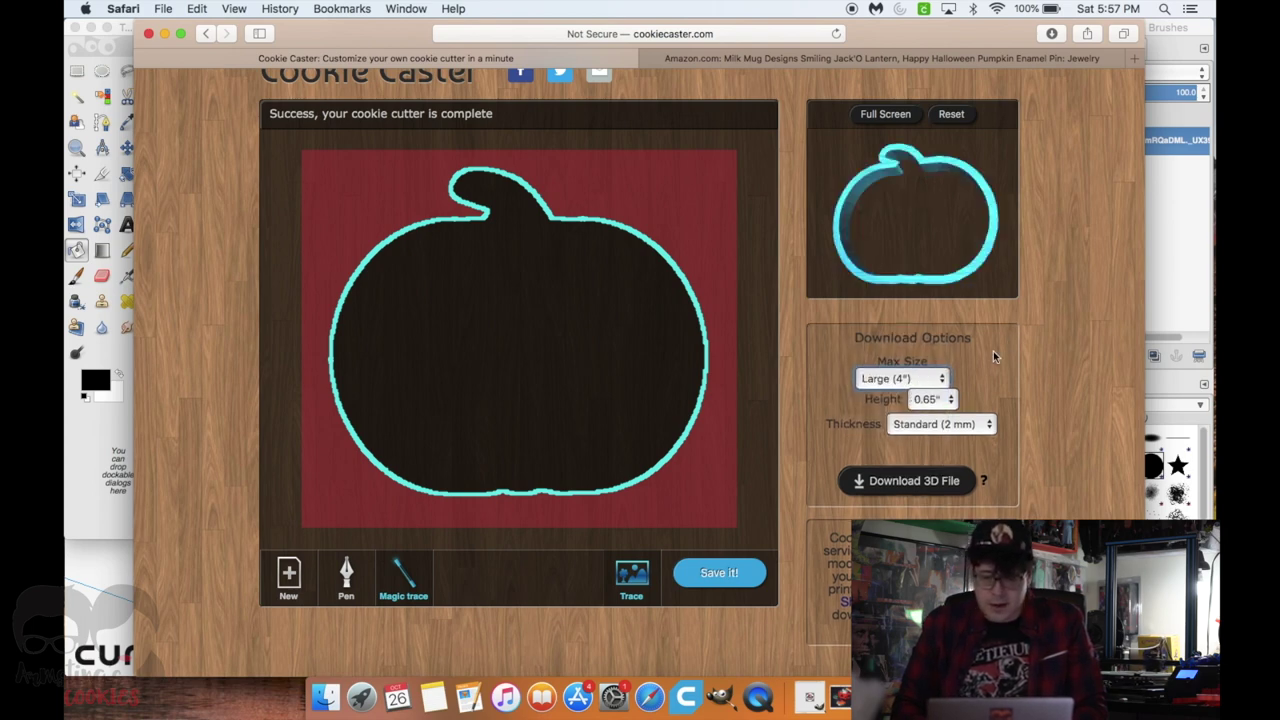
click(950, 399)
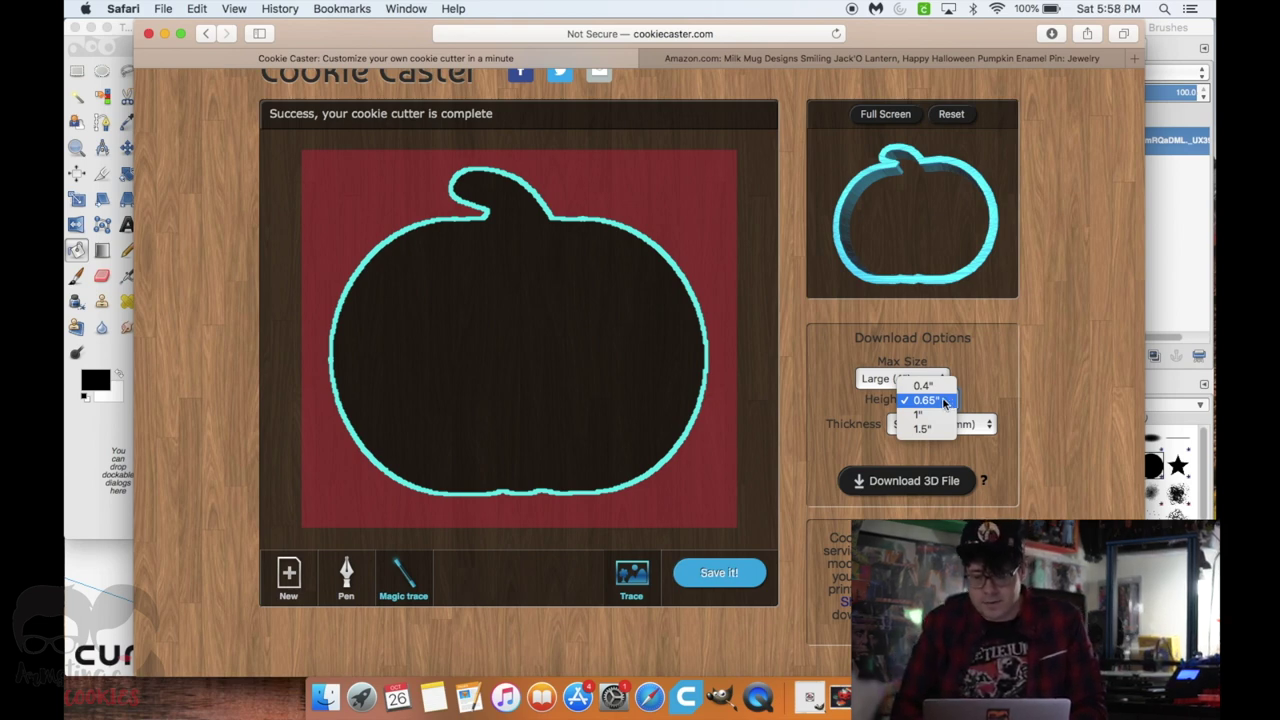
click(932, 401)
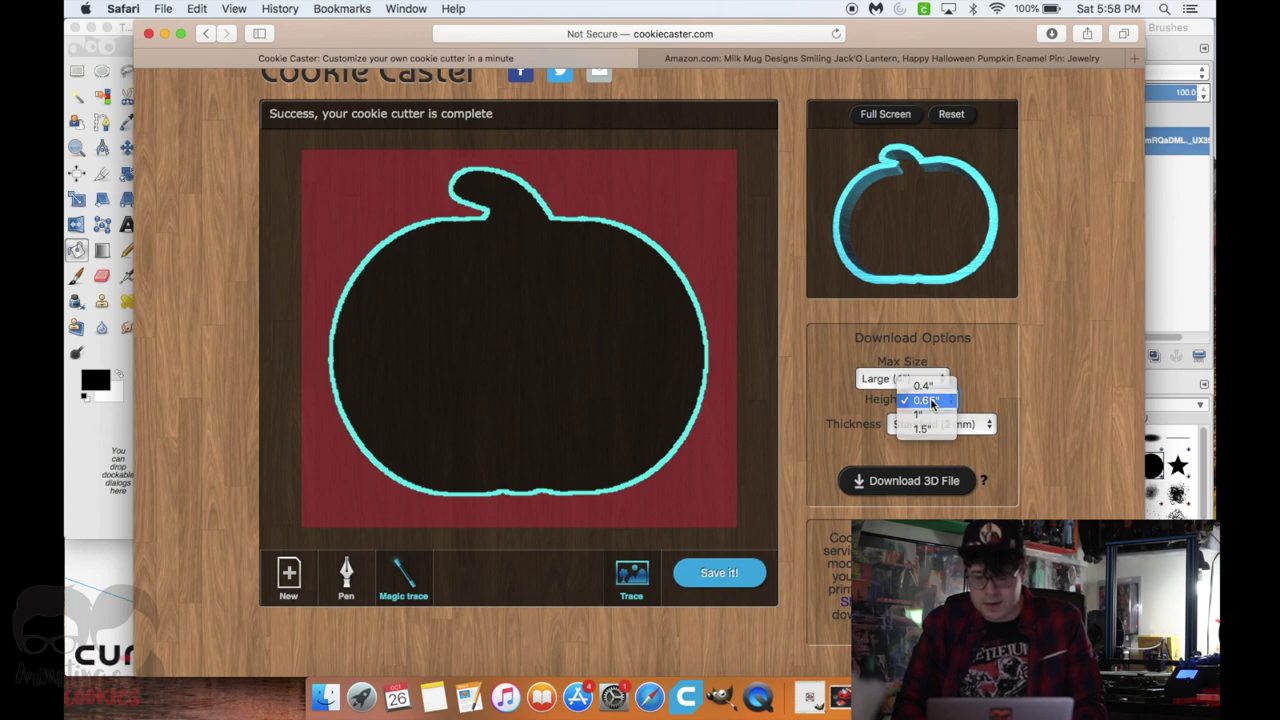
- Set wall thickness to Extra Thin (1 mm) and view the cutter in full-screen 3D
drag(968, 268, 940, 383)
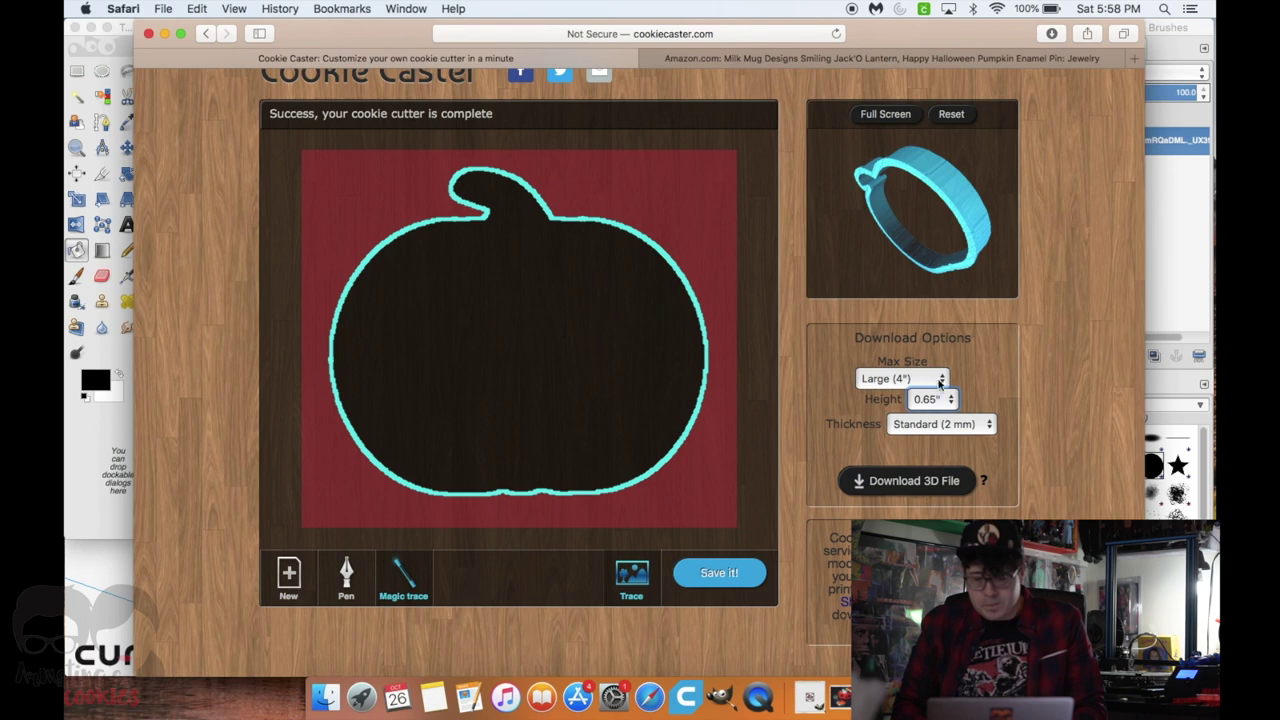
click(940, 426)
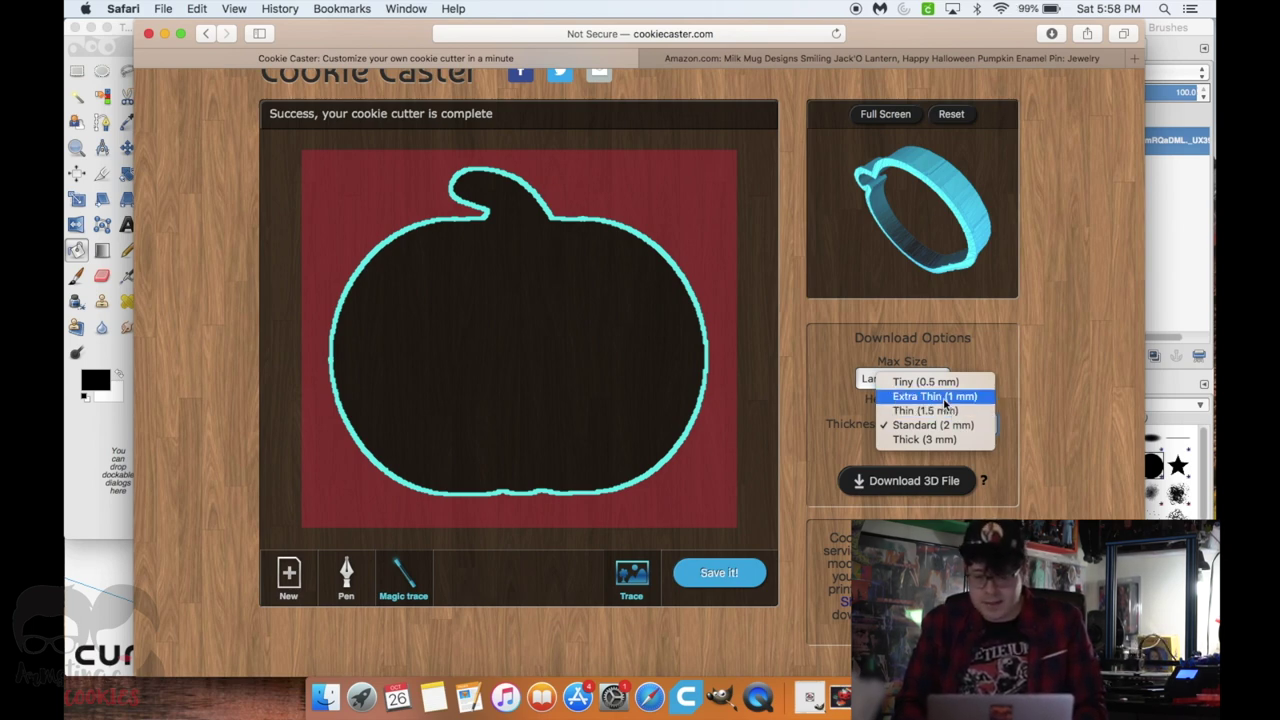
click(945, 397)
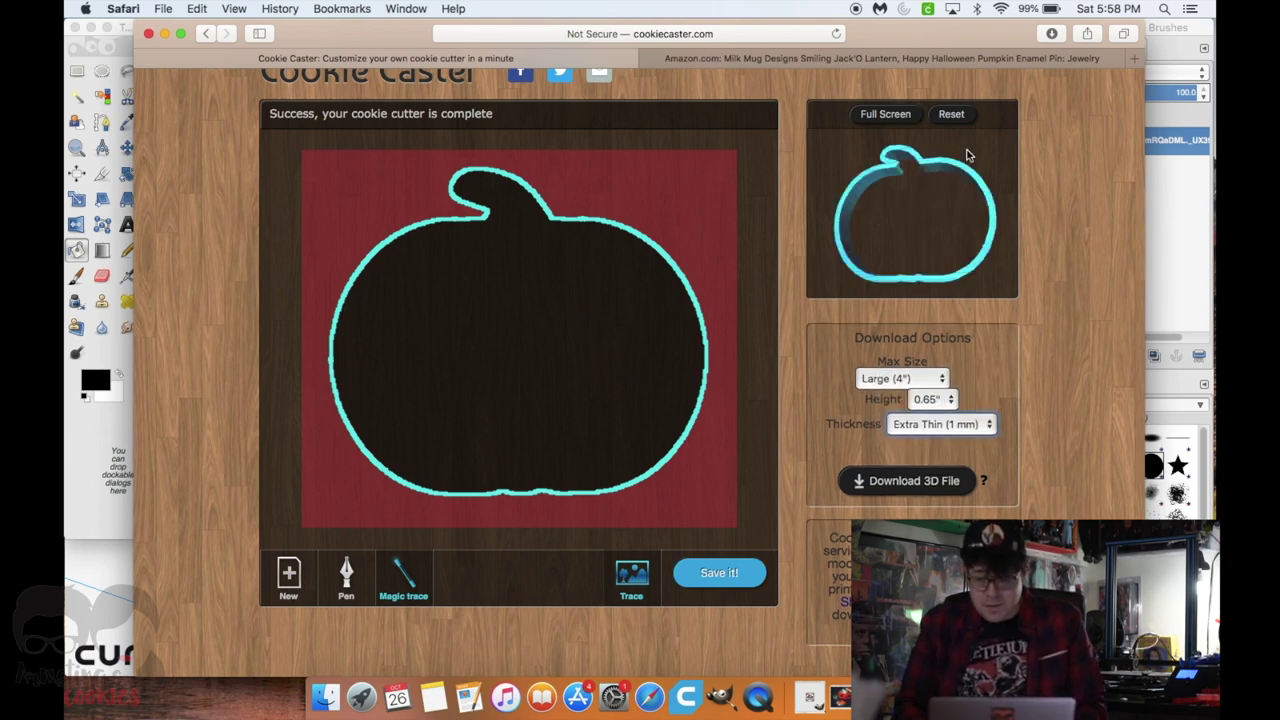
click(887, 115)
drag(694, 336, 717, 374)
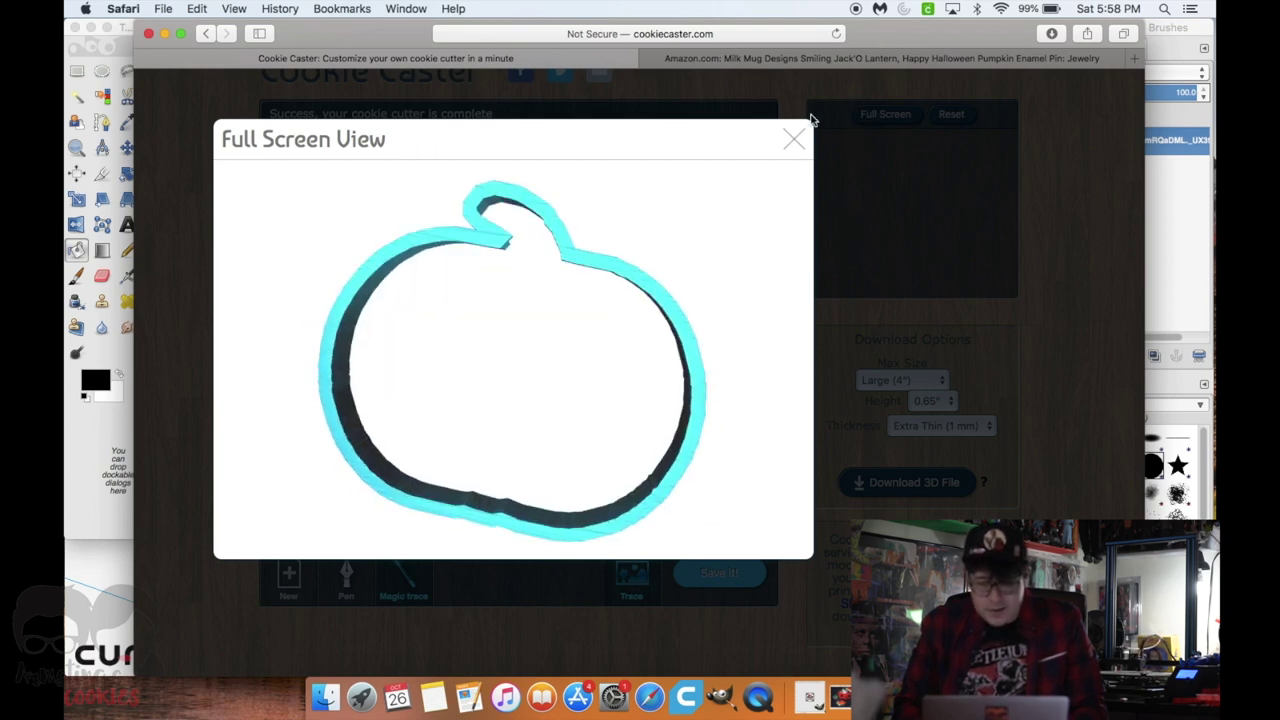
- Close the full-screen preview, download the cutter as cookie.stl and open Downloads
click(794, 139)
click(929, 482)
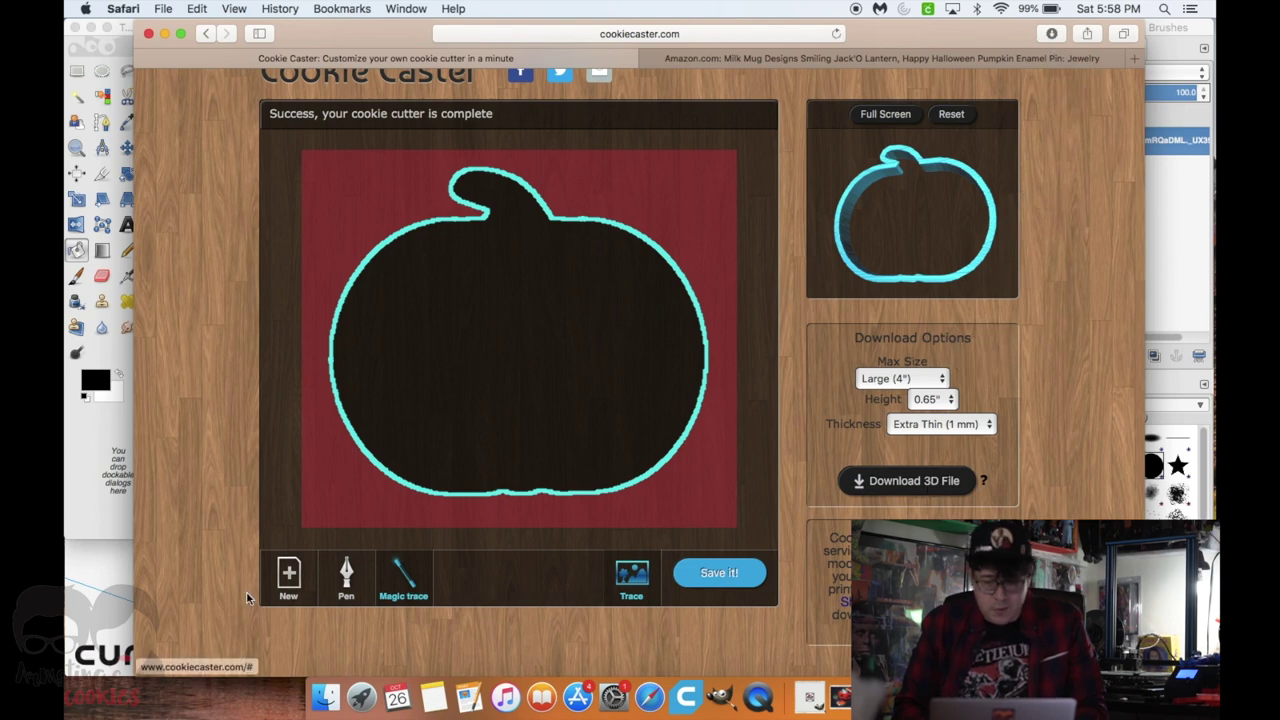
click(322, 697)
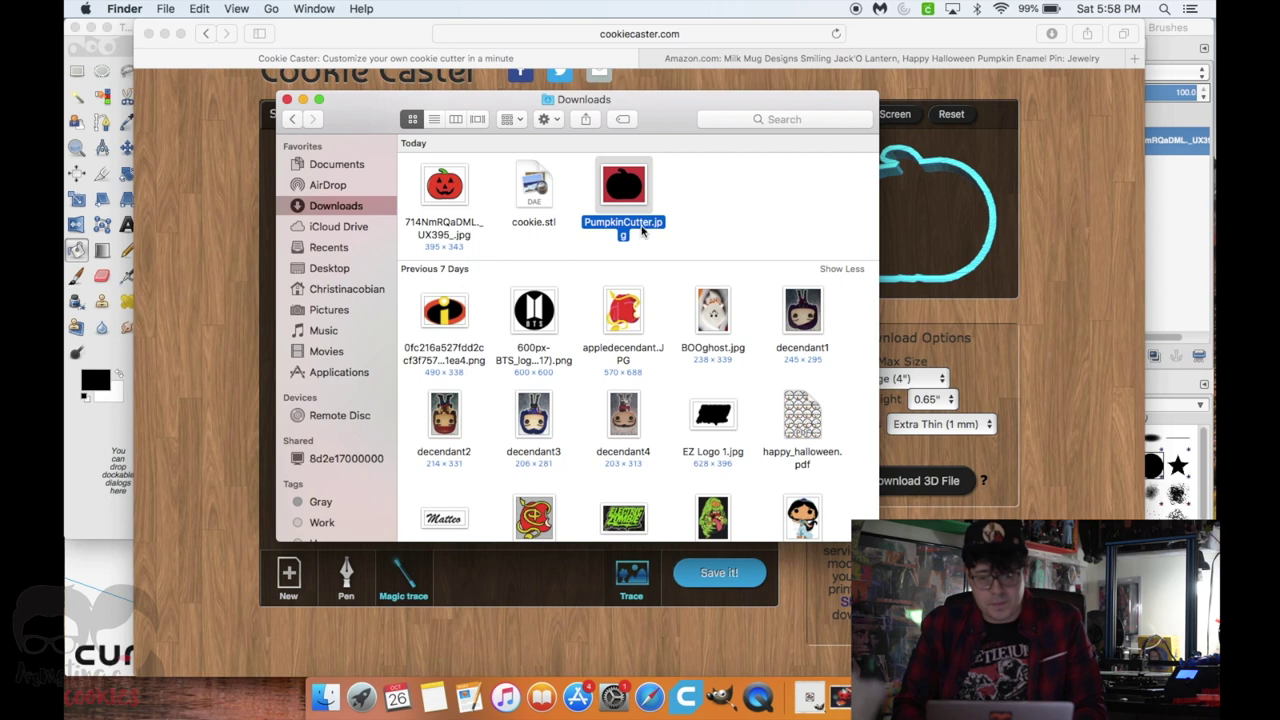
- Quick Look cookie.stl in Downloads, rotating the cutter model, then switch to Cura
click(545, 195)
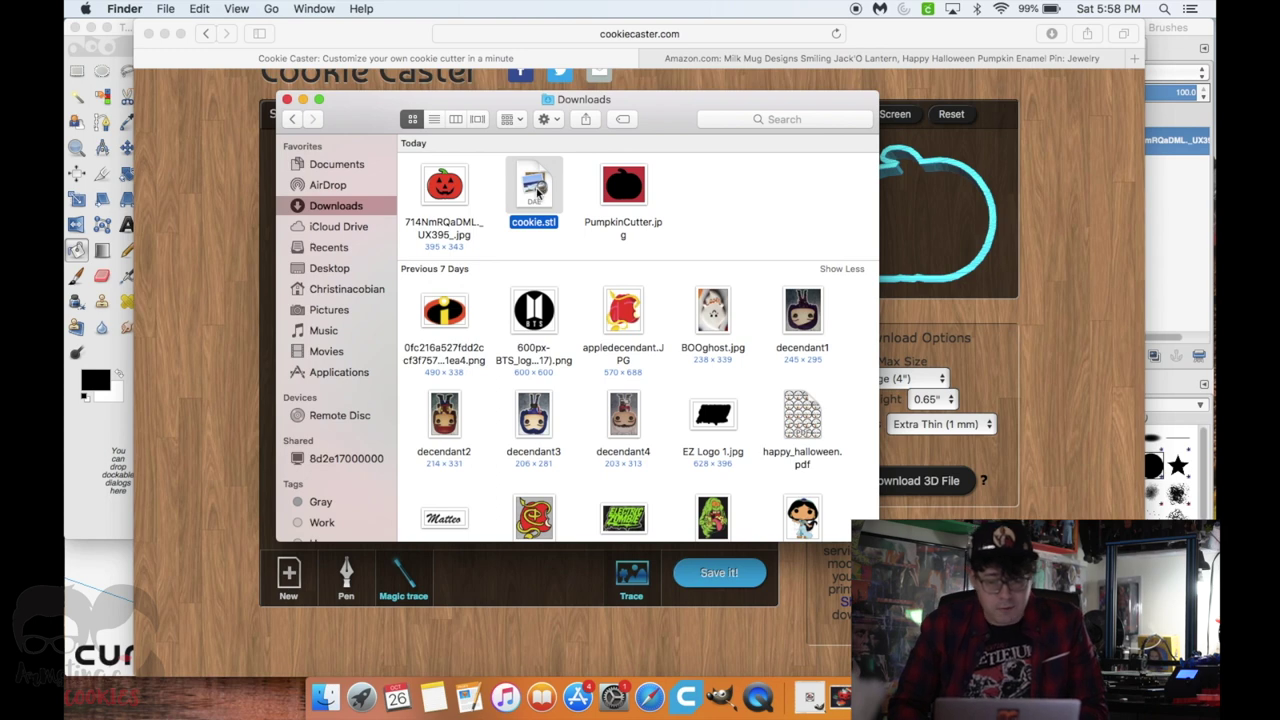
right_click(545, 193)
click(595, 340)
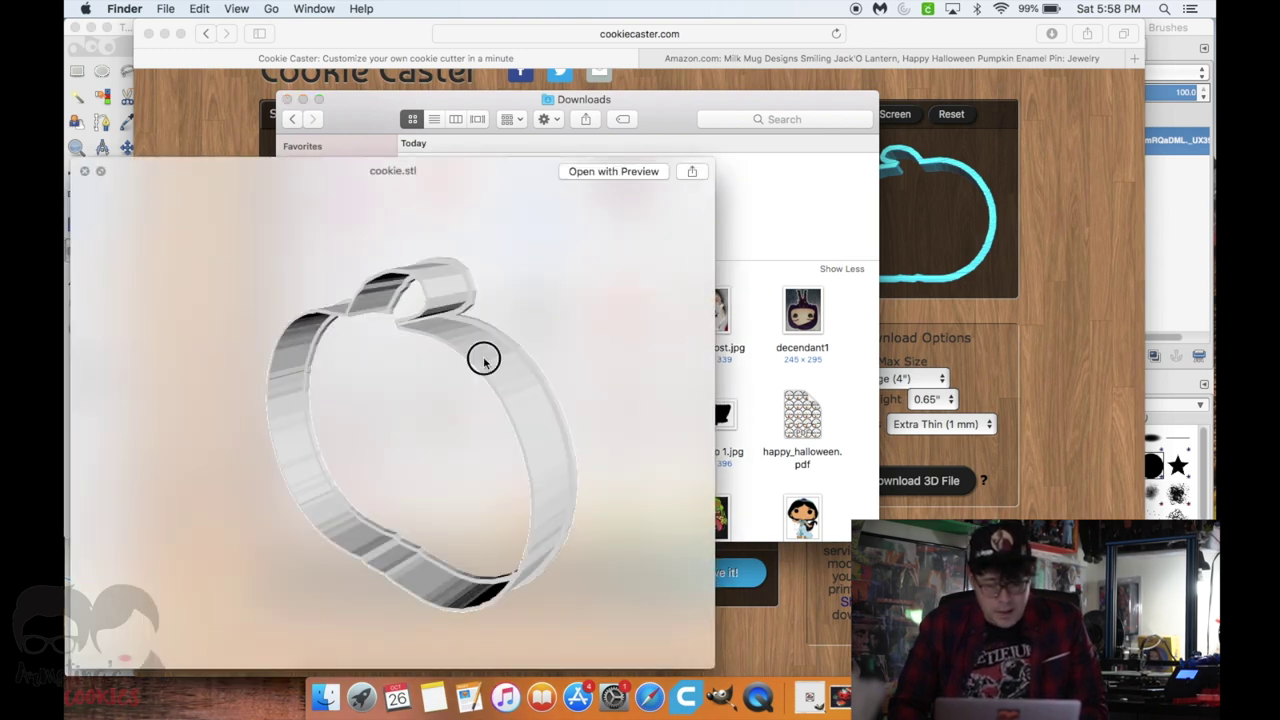
drag(483, 360, 491, 297)
click(84, 171)
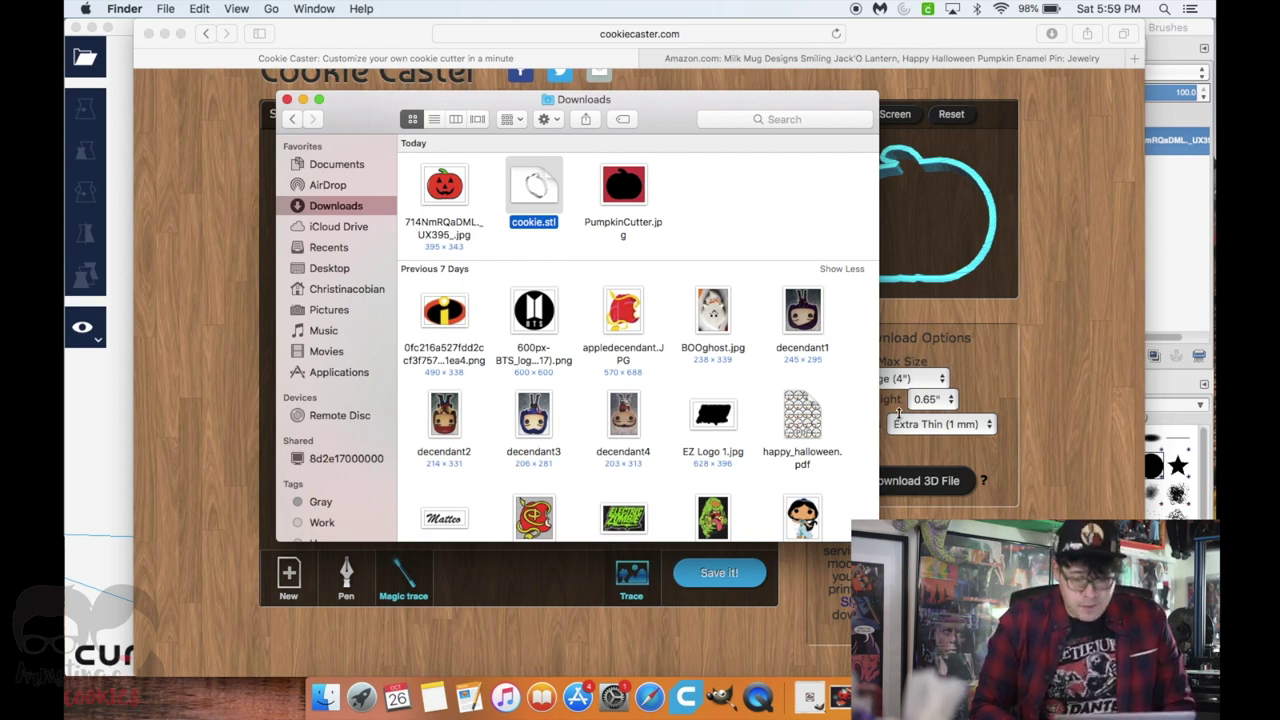
click(686, 697)
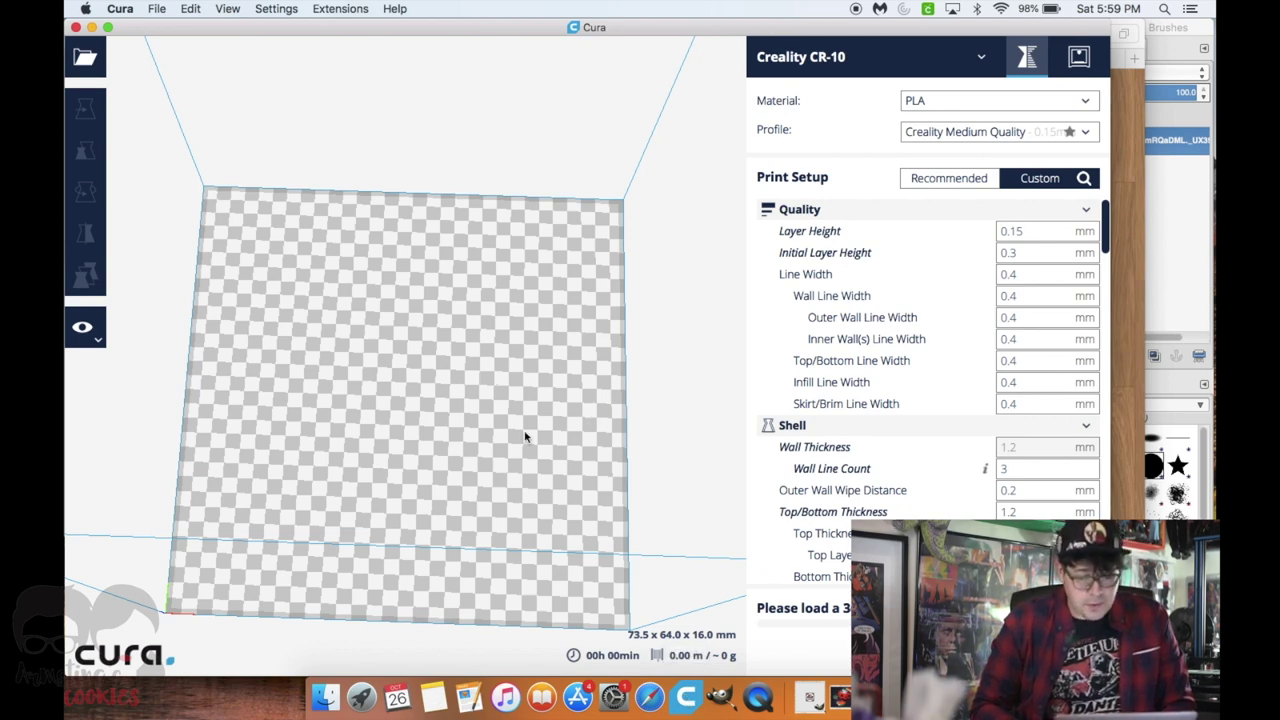
drag(504, 455, 462, 403)
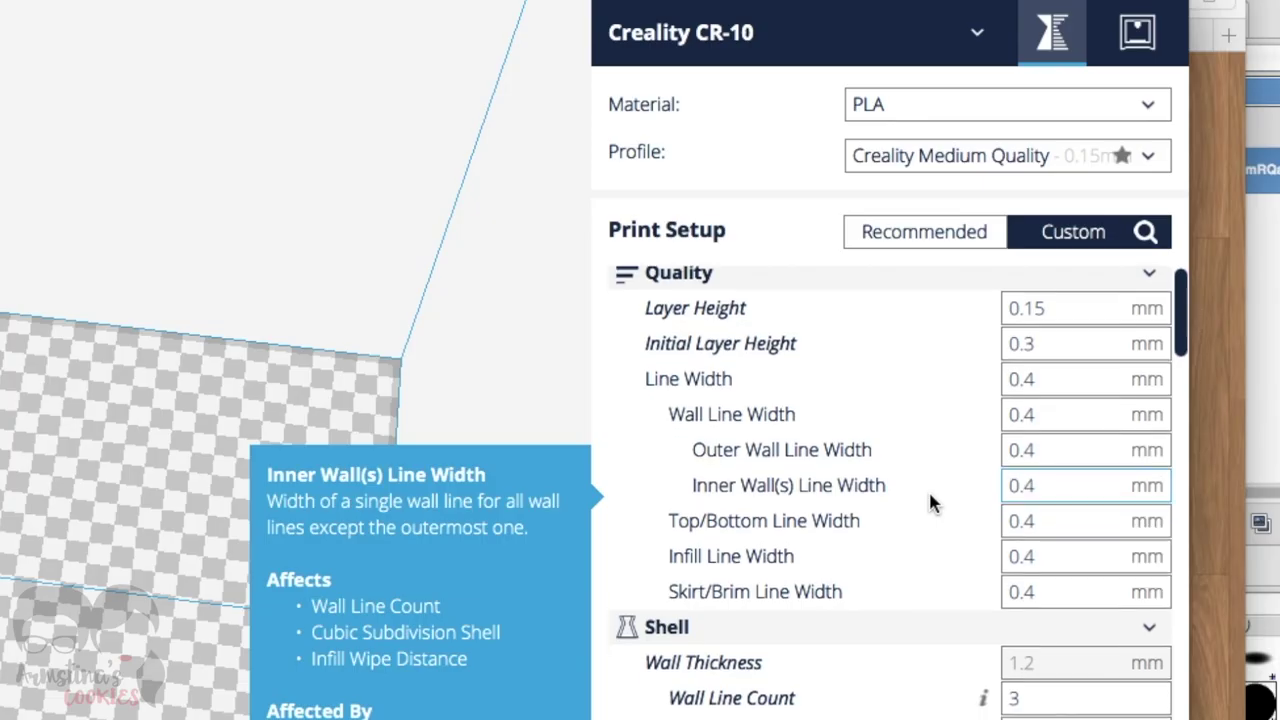
scroll(952, 343, down, 1)
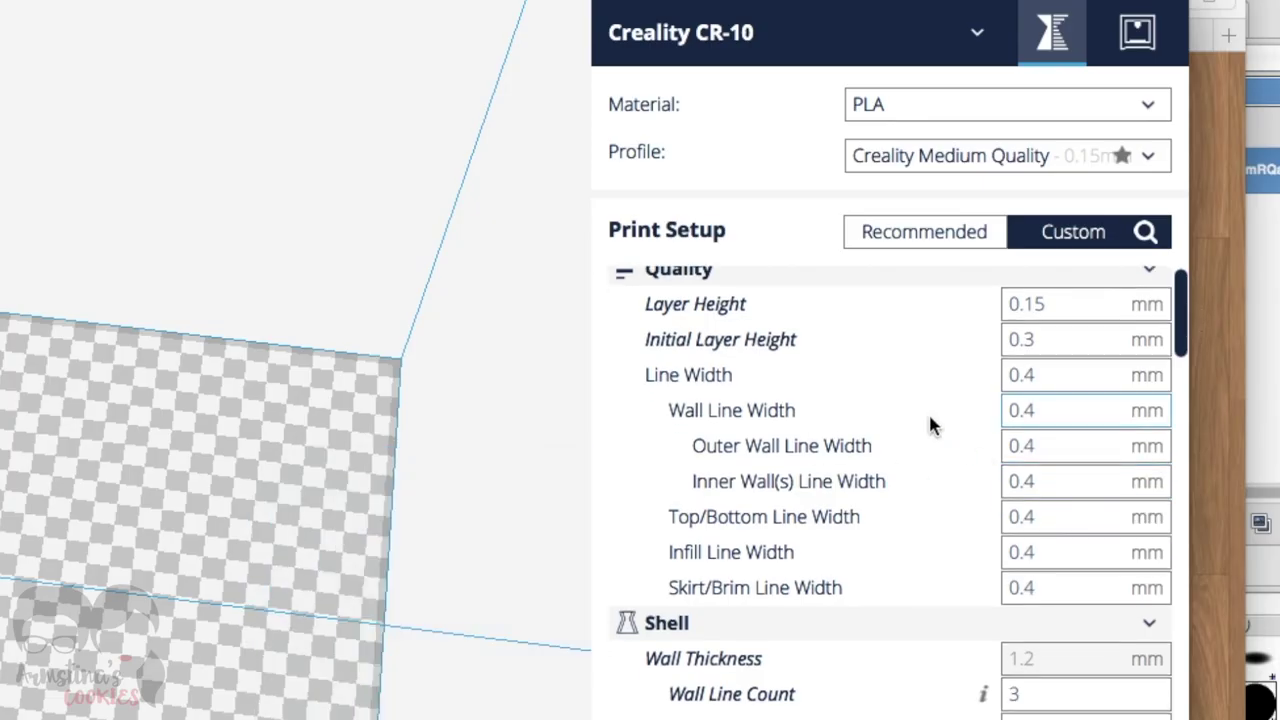
mouse_move(928, 425)
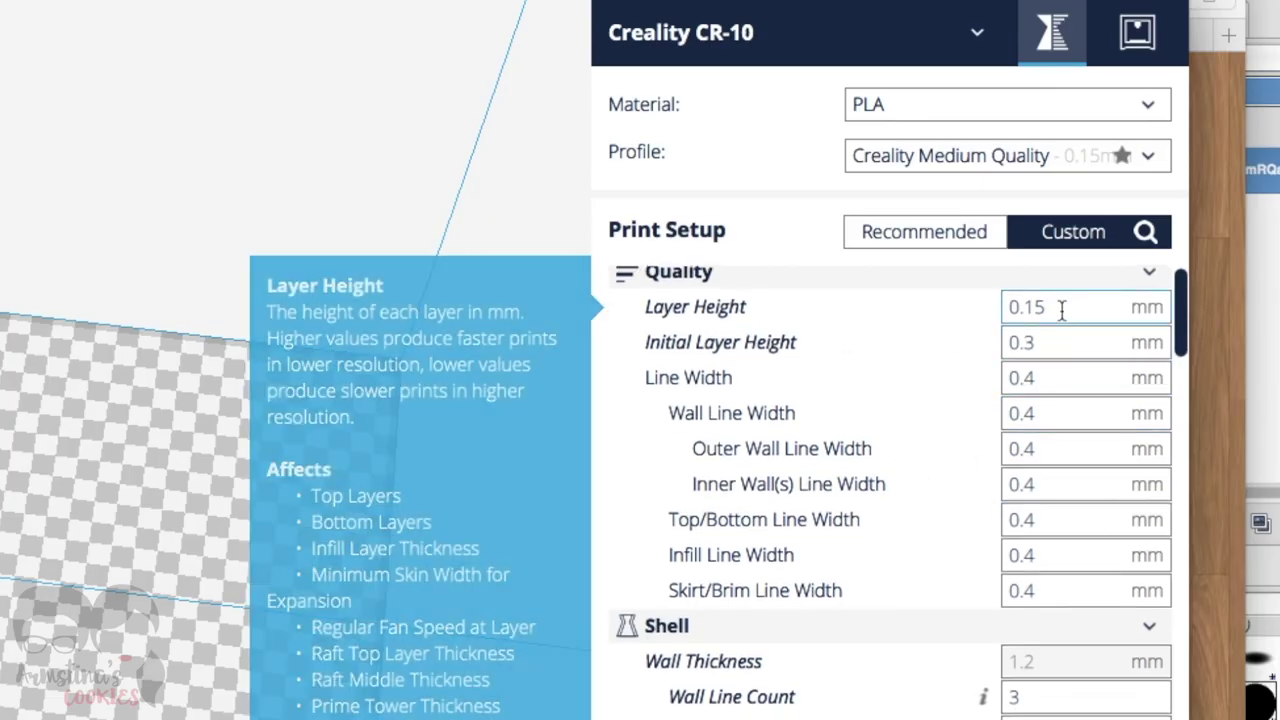
scroll(955, 492, down, 10)
scroll(954, 481, down, 8)
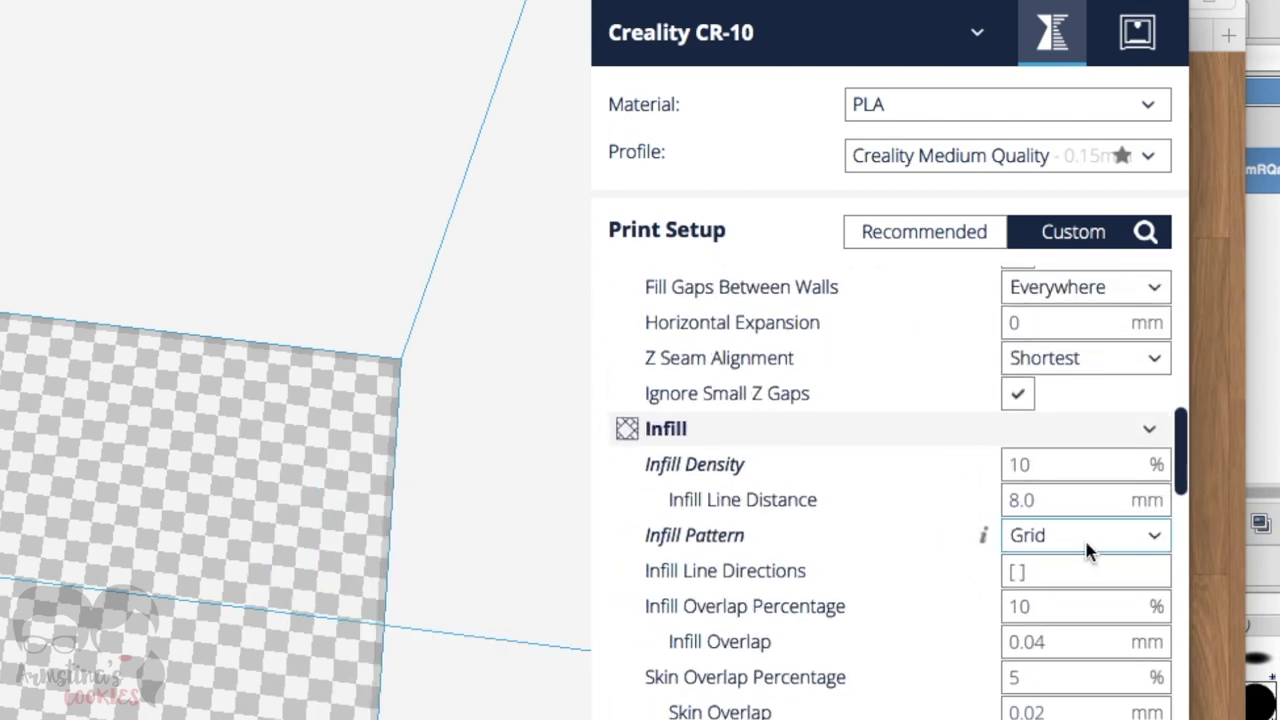
scroll(950, 575, down, 10)
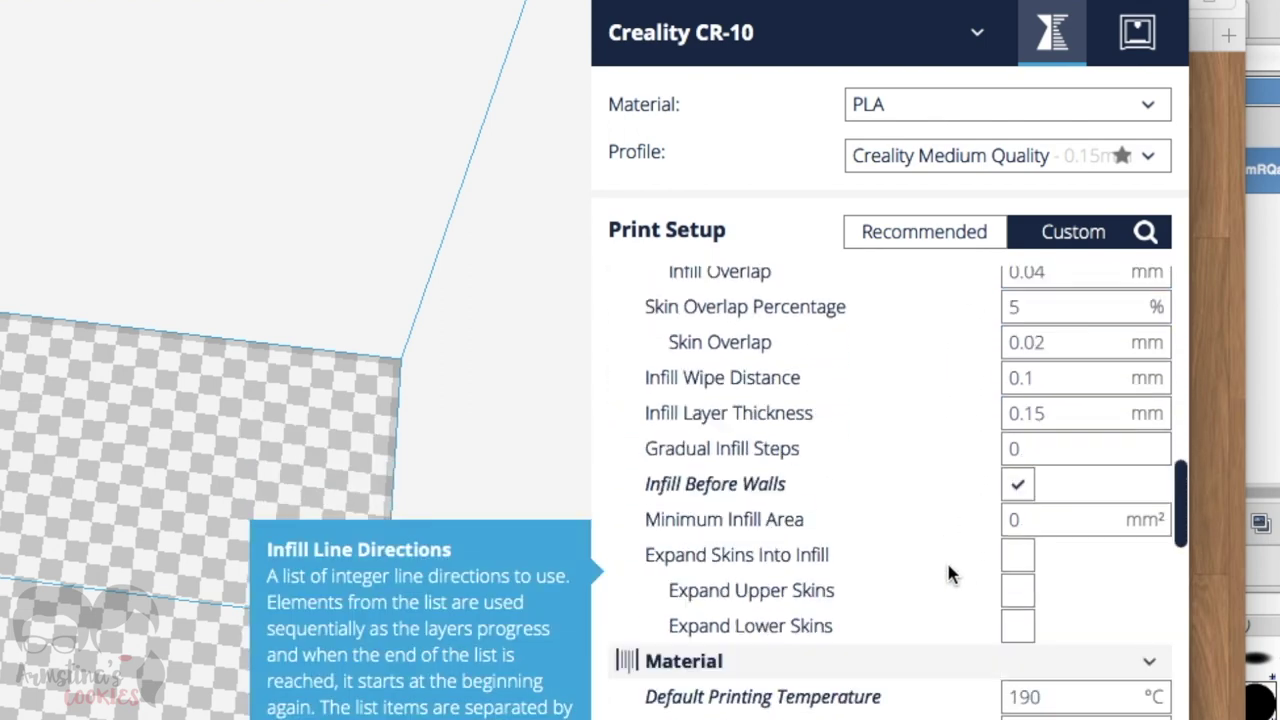
scroll(853, 433, down, 6)
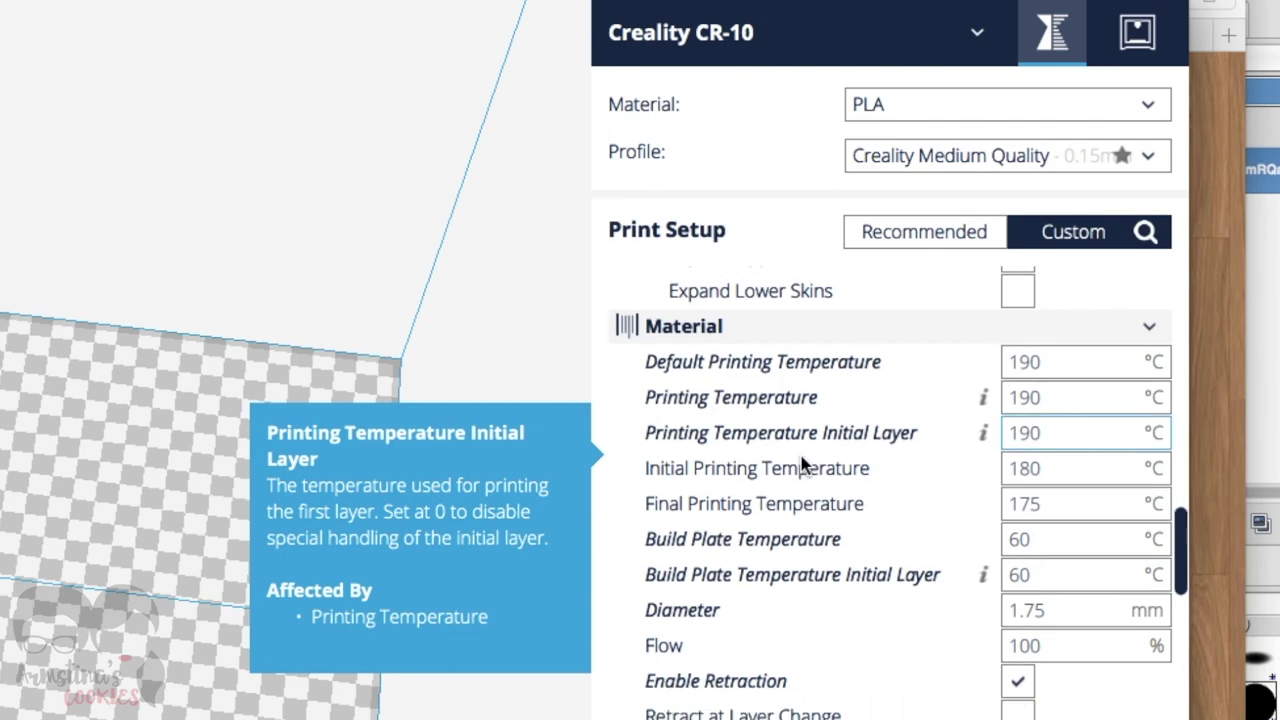
scroll(876, 433, down, 2)
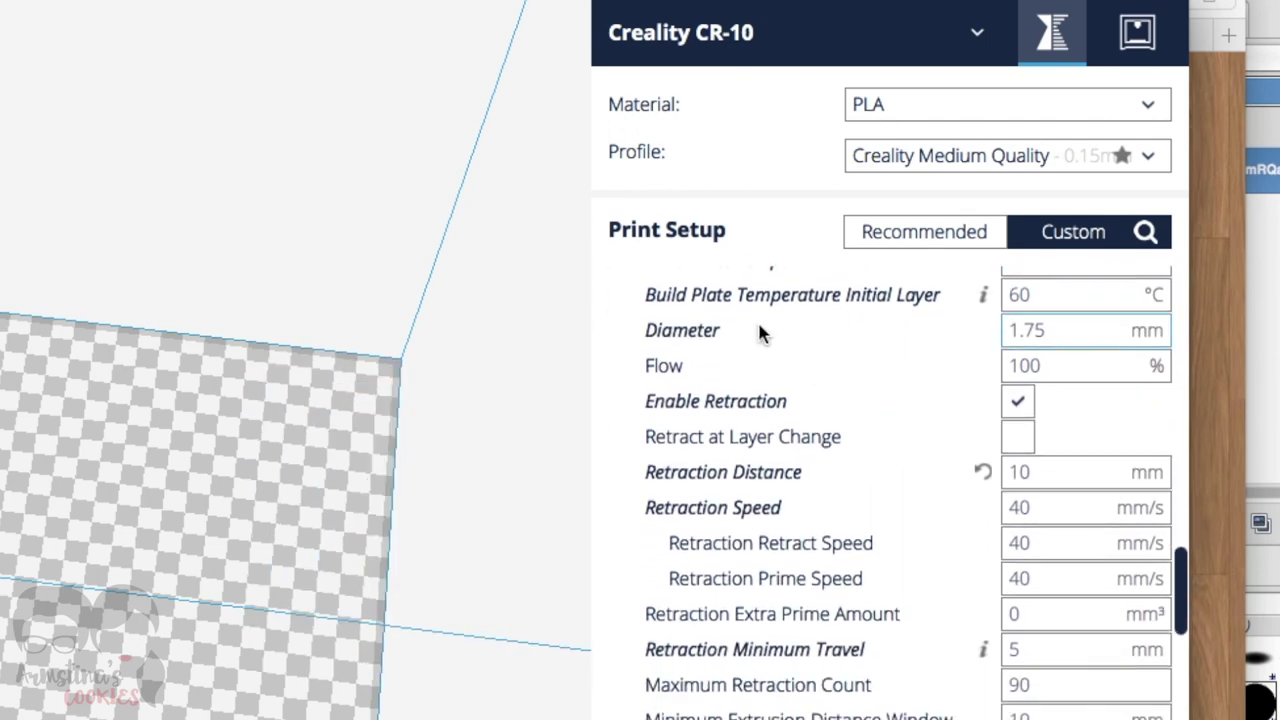
scroll(871, 457, down, 1)
scroll(870, 462, up, 2)
scroll(872, 462, down, 12)
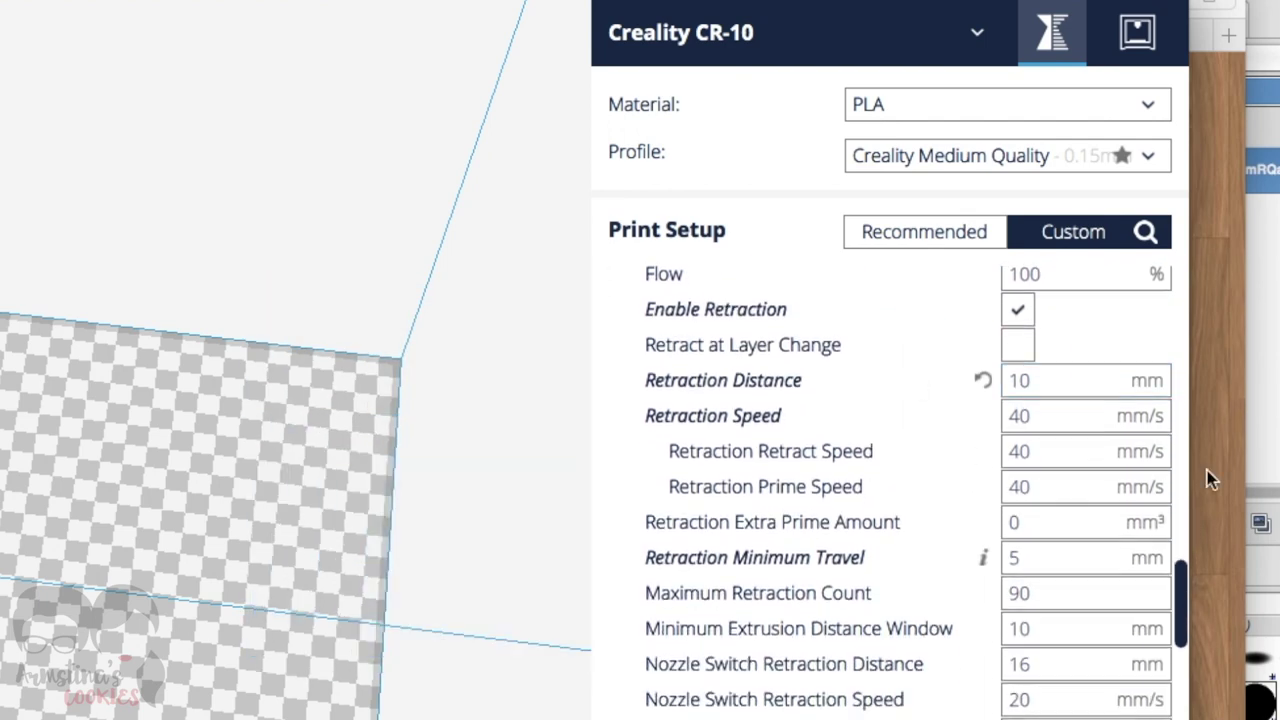
scroll(998, 505, down, 15)
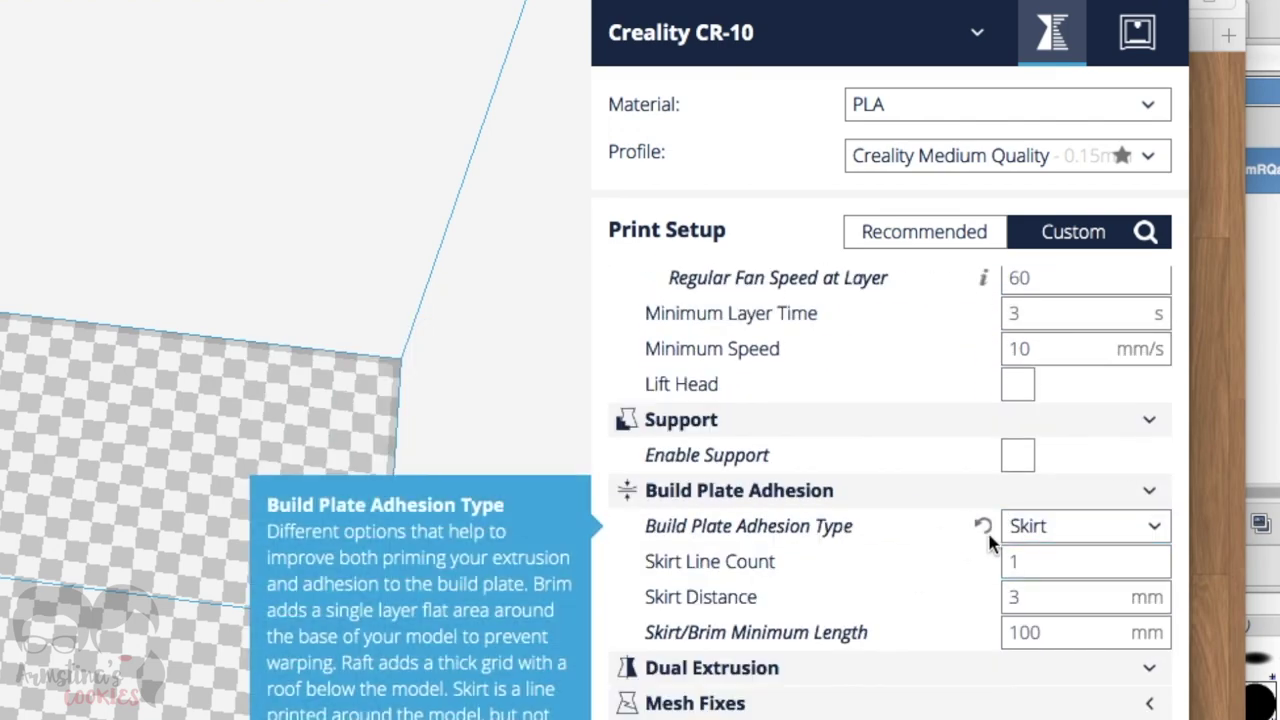
scroll(888, 525, up, 20)
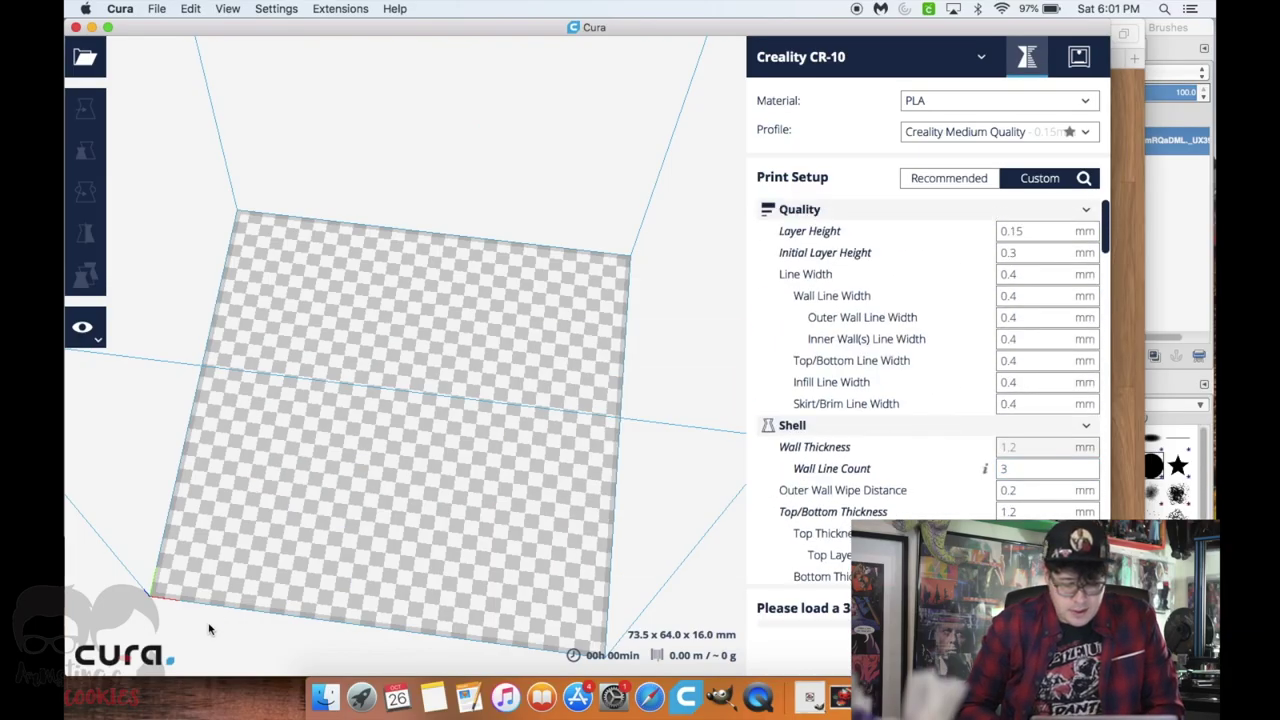
- Drag cookie.stl from Downloads onto Cura's build plate and reposition the pumpkin cutter
click(320, 698)
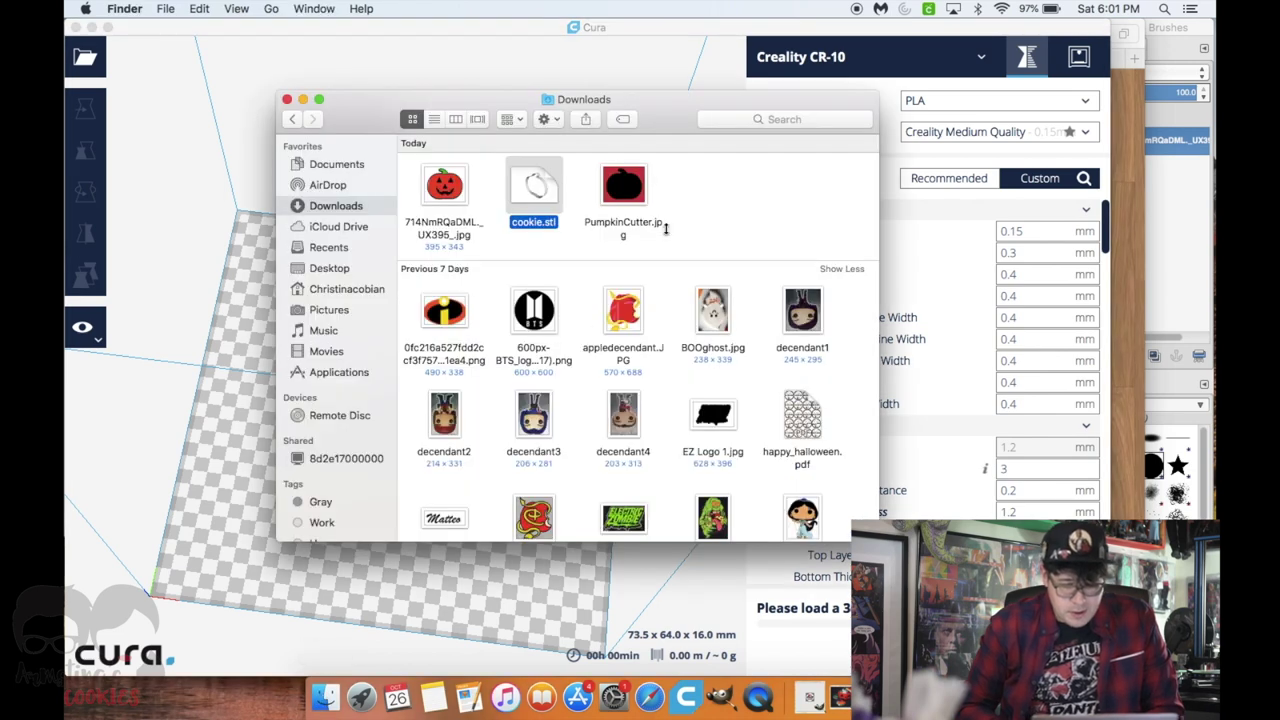
drag(648, 106, 898, 88)
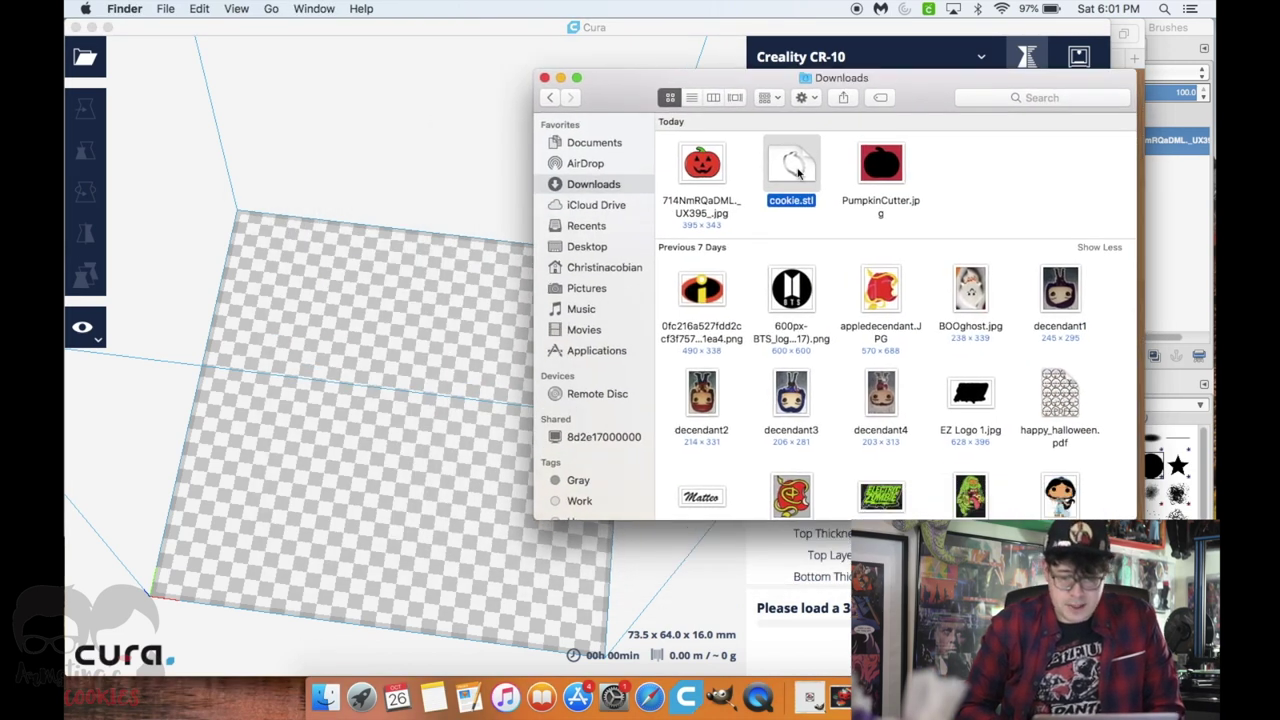
drag(797, 172, 394, 412)
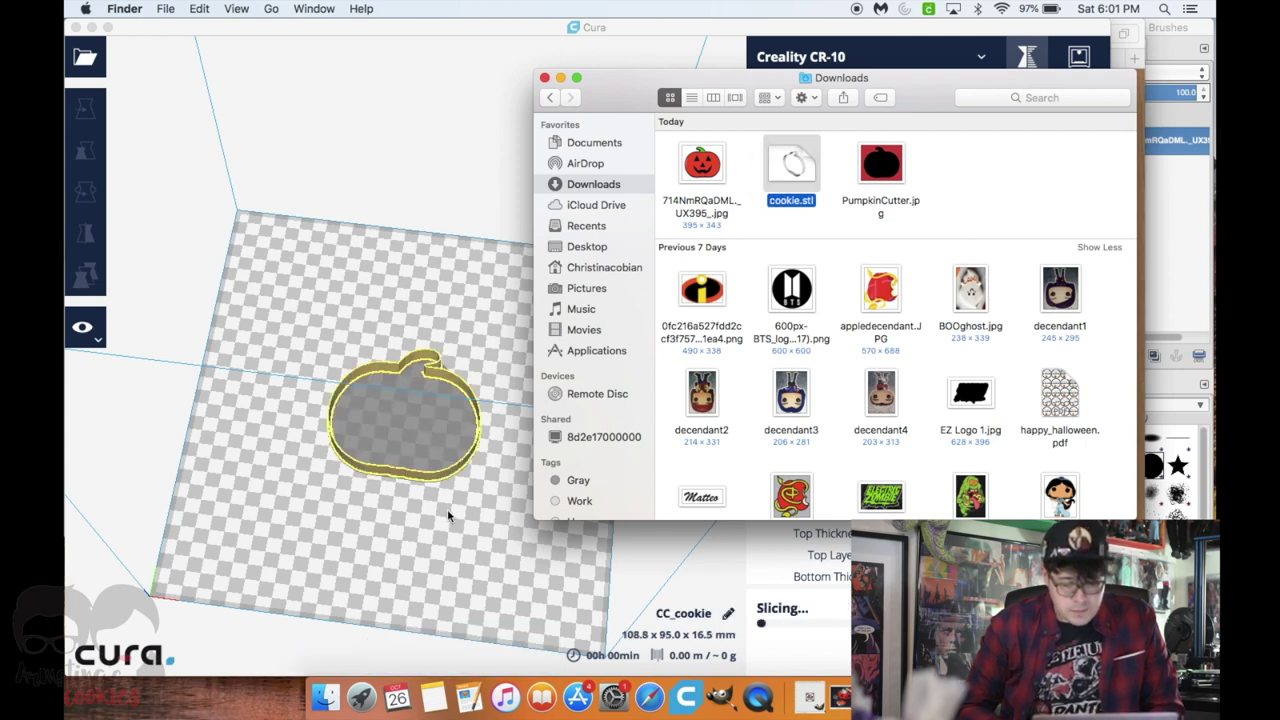
click(447, 505)
mouse_move(445, 475)
mouse_down()
mouse_move(429, 406)
mouse_move(497, 471)
mouse_move(398, 470)
mouse_move(443, 466)
mouse_up()
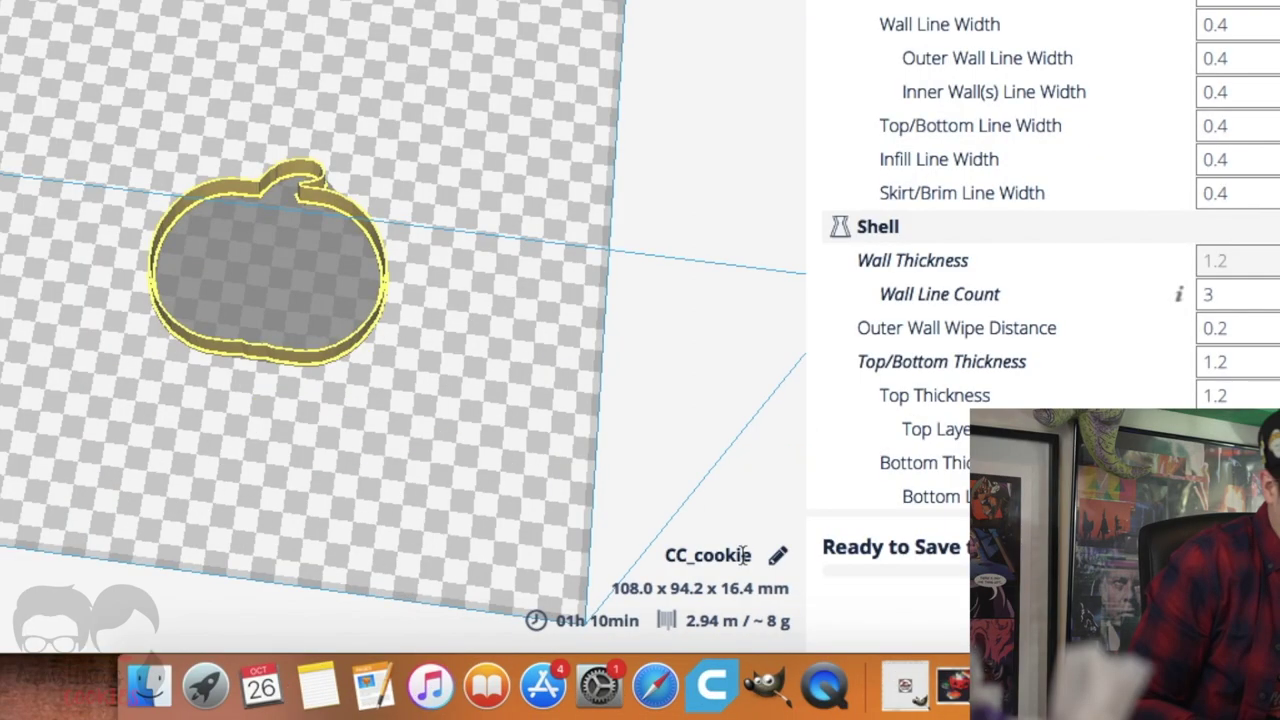
- Rename the job to PumpkinCutter, save PumpkinCutter.gcode to CREALITY1 and eject the drive
double_click(742, 555)
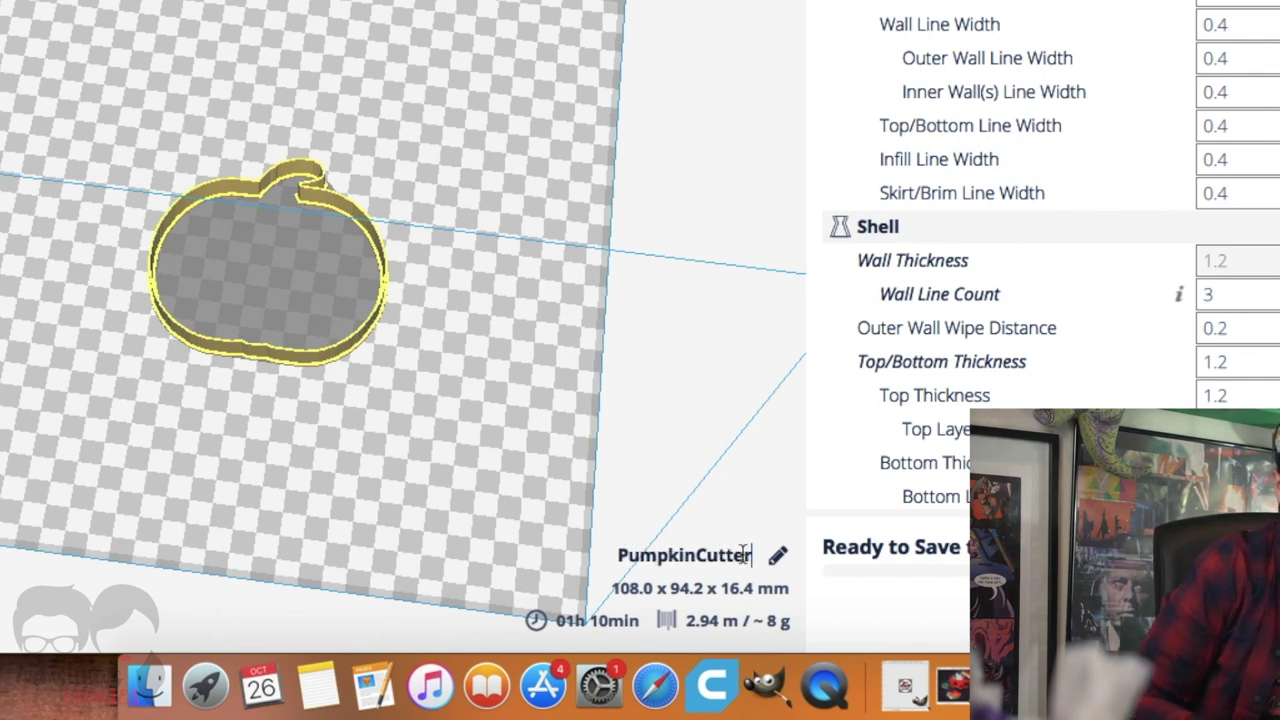
key(Return)
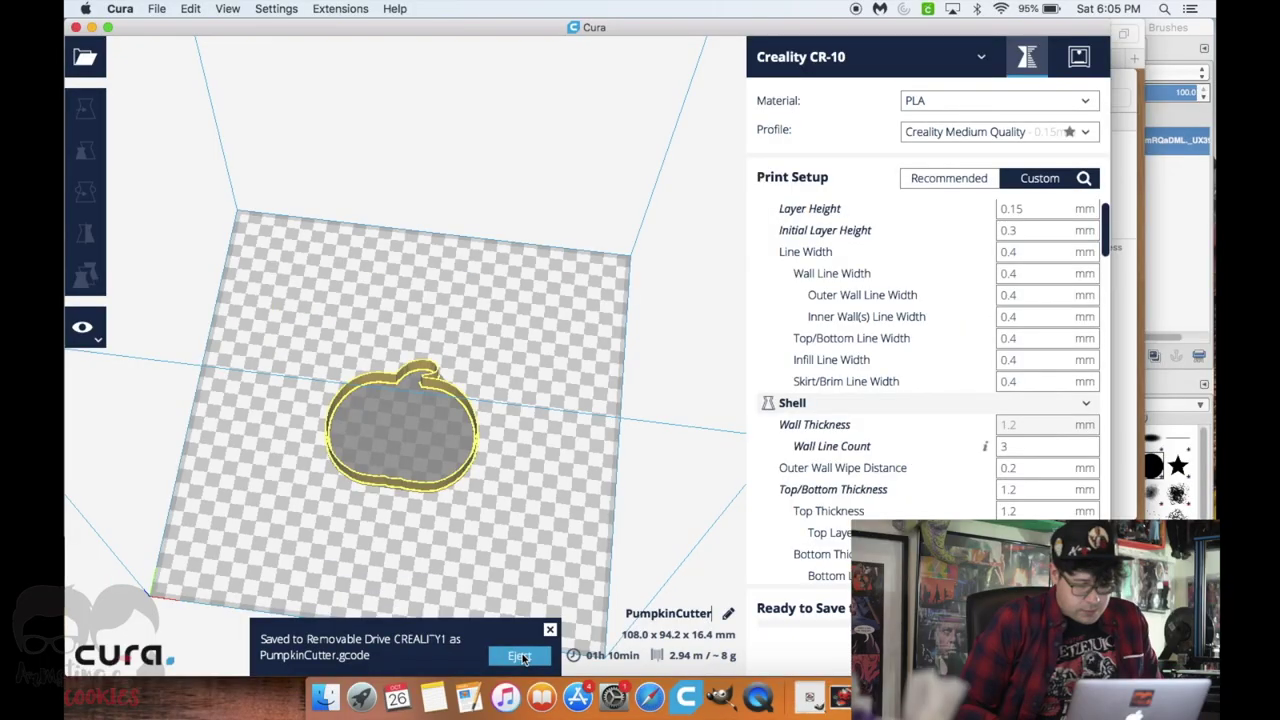
click(452, 622)
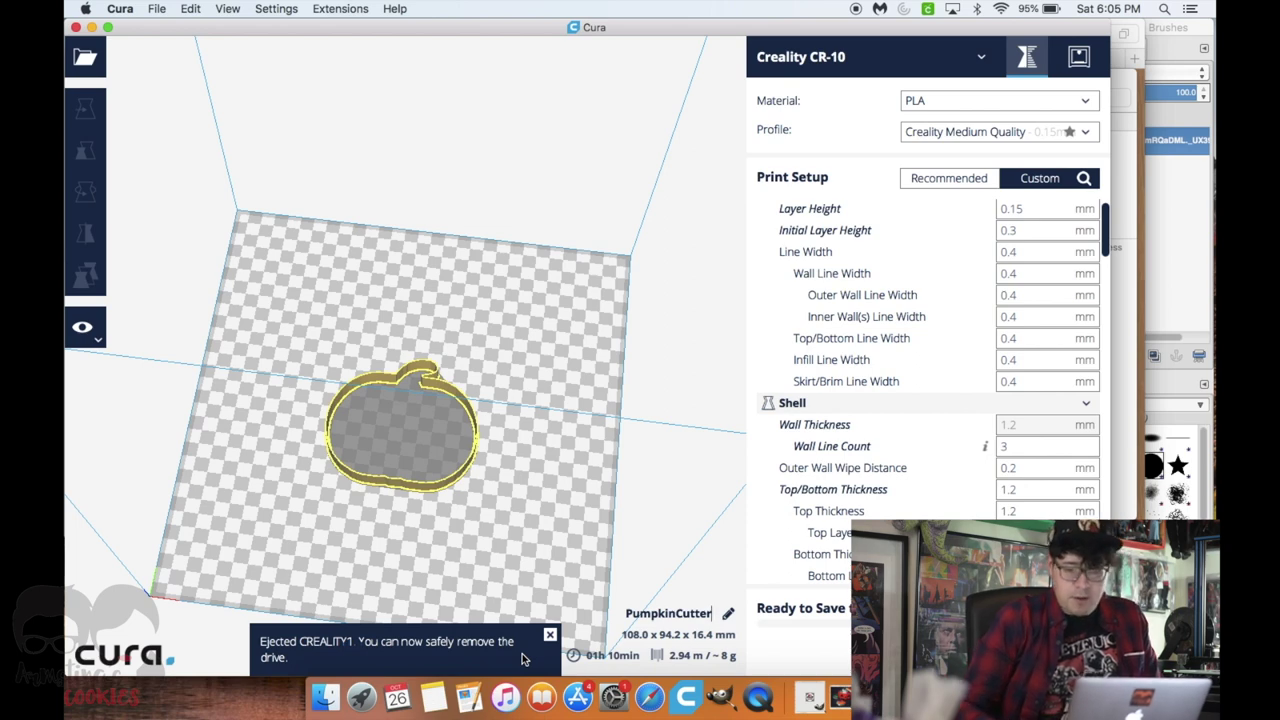